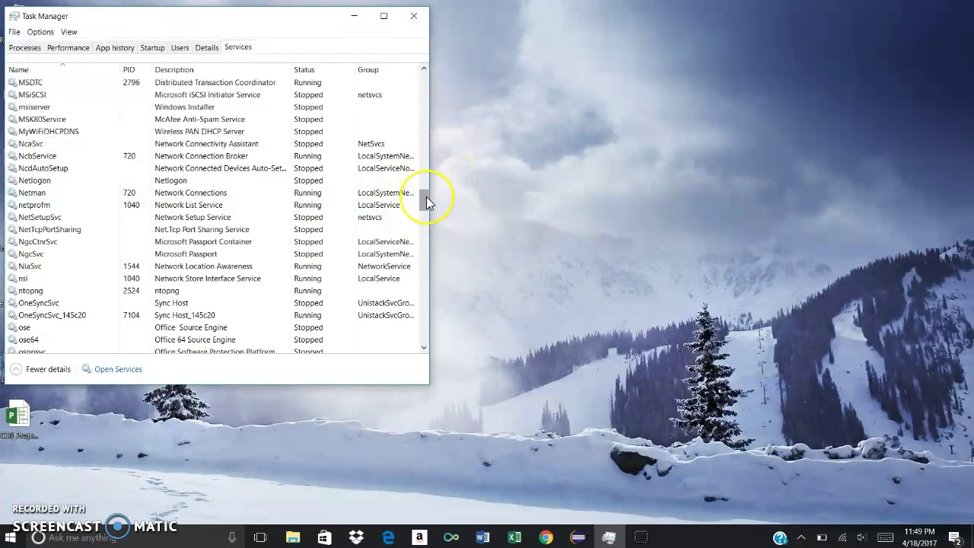
# Check the Windows services list for the status of the Redis Server and ntopng services.
pyautogui.moveTo(426, 196); pyautogui.dragTo(420, 229)
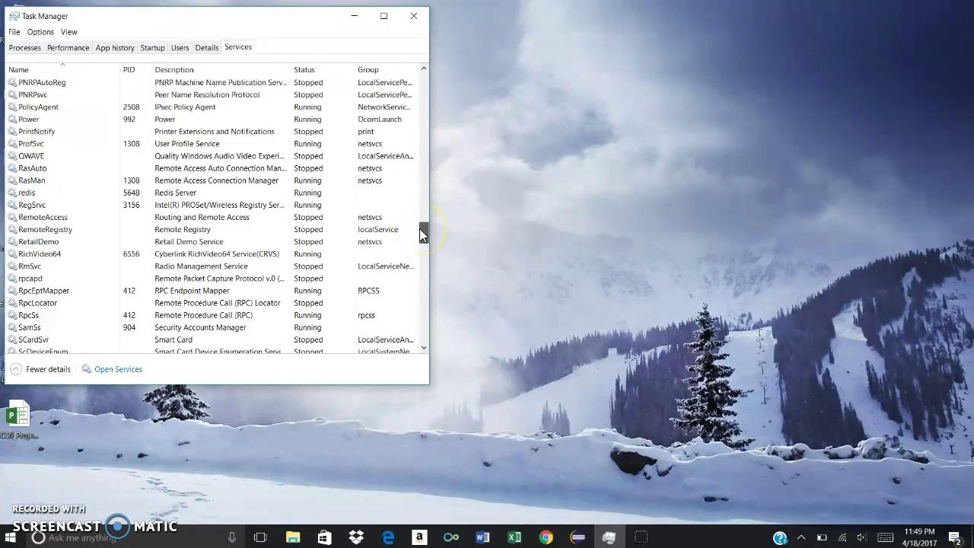
pyautogui.moveTo(420, 228); pyautogui.dragTo(419, 221)
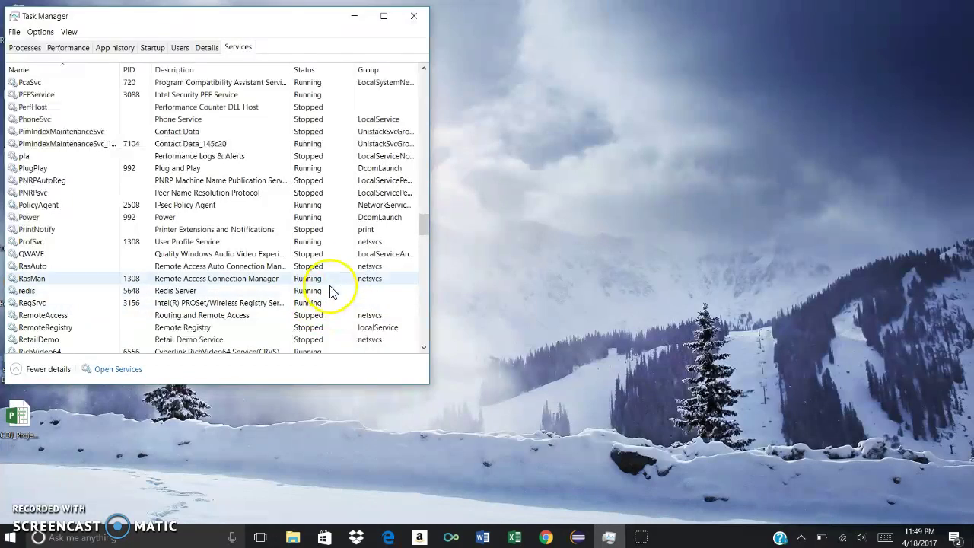
pyautogui.moveTo(426, 222); pyautogui.dragTo(426, 197)
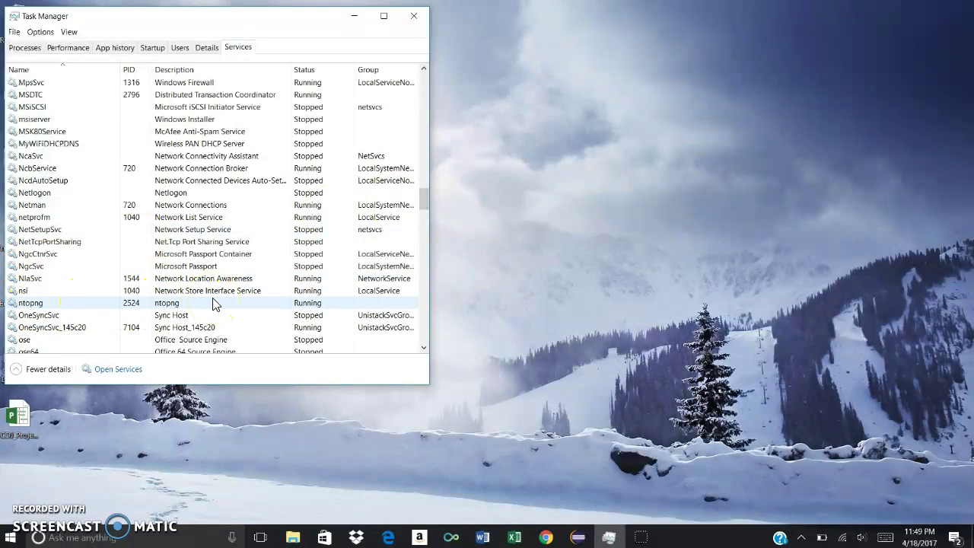
# Switch to the ntopng window in Chrome and load the dashboard at localhost:3000.
pyautogui.click(542, 540)
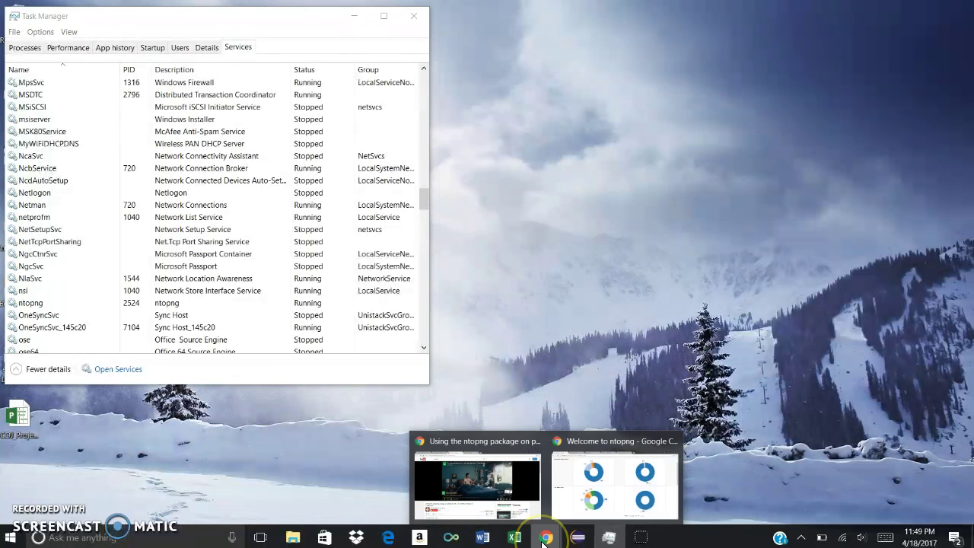
pyautogui.click(590, 511)
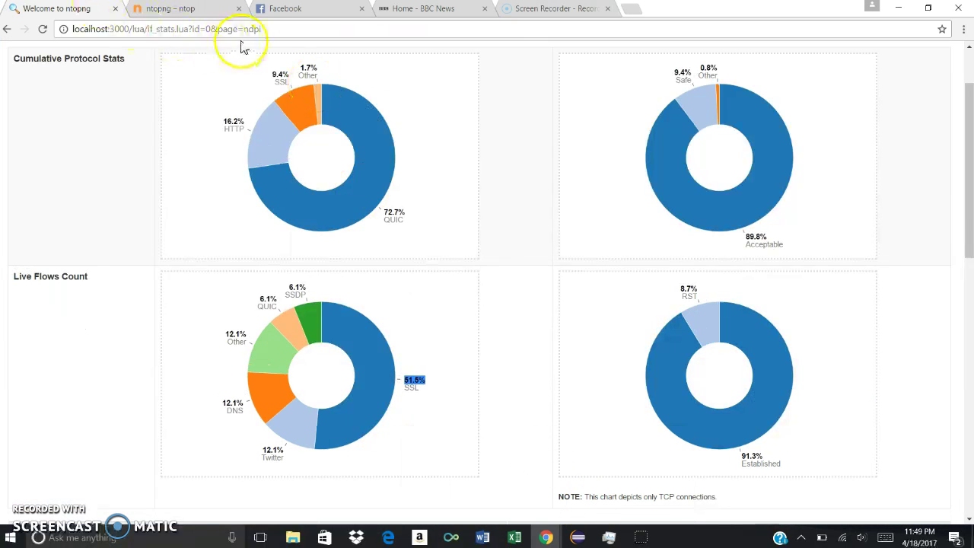
pyautogui.click(268, 31)
pyautogui.moveTo(262, 30); pyautogui.dragTo(130, 30)
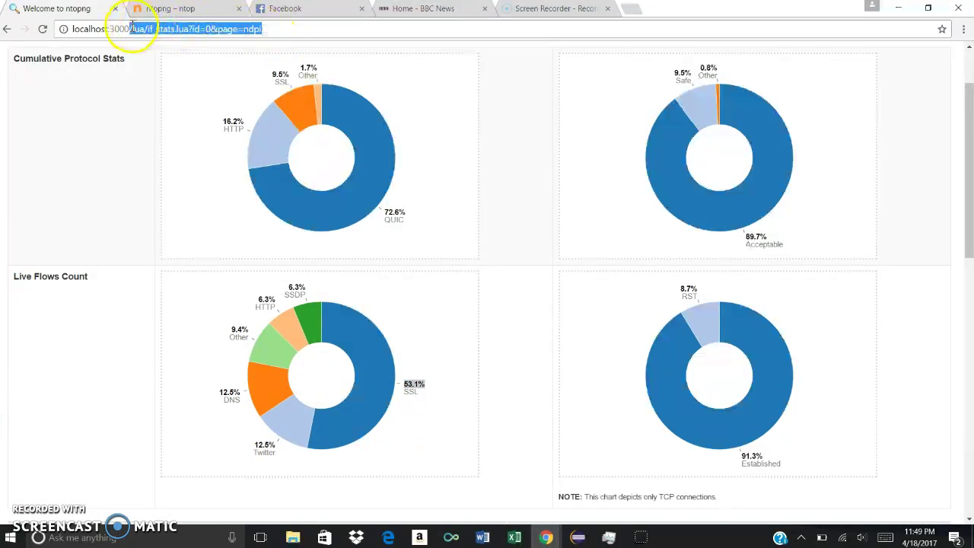
pyautogui.press('BackSpace')
pyautogui.press('Return')
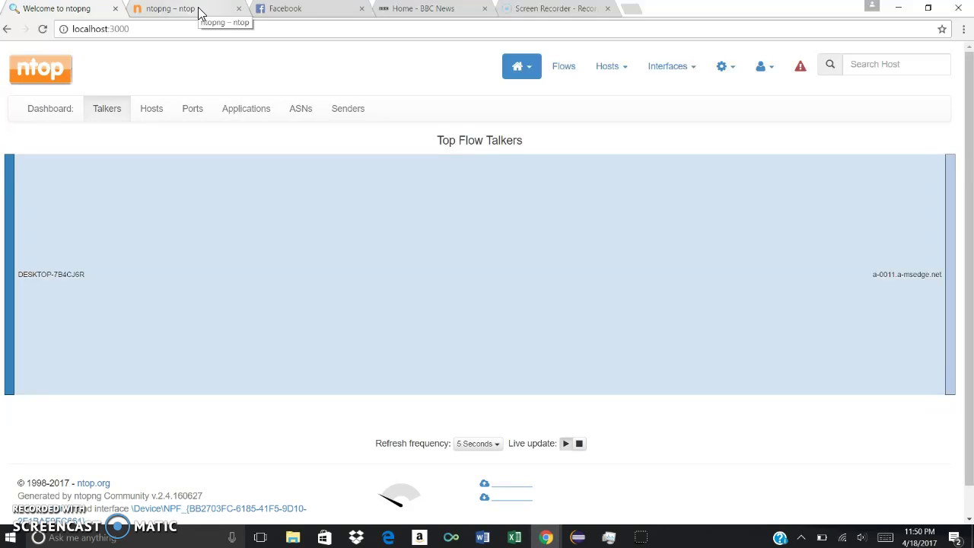
# Review the ntopng feature list on the ntop.org page and inspect the dashboard's talker flow to 192.30.253.117.
pyautogui.click(200, 12)
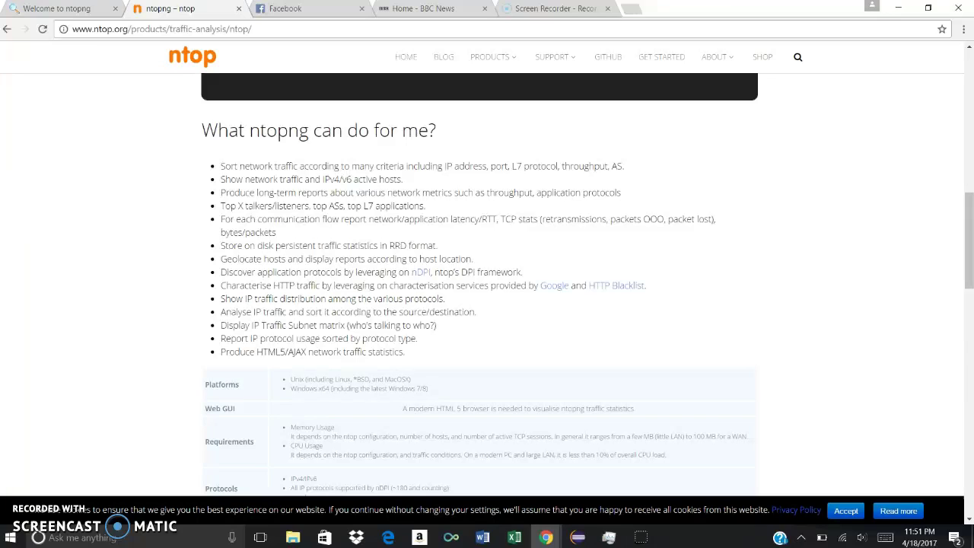
pyautogui.click(51, 9)
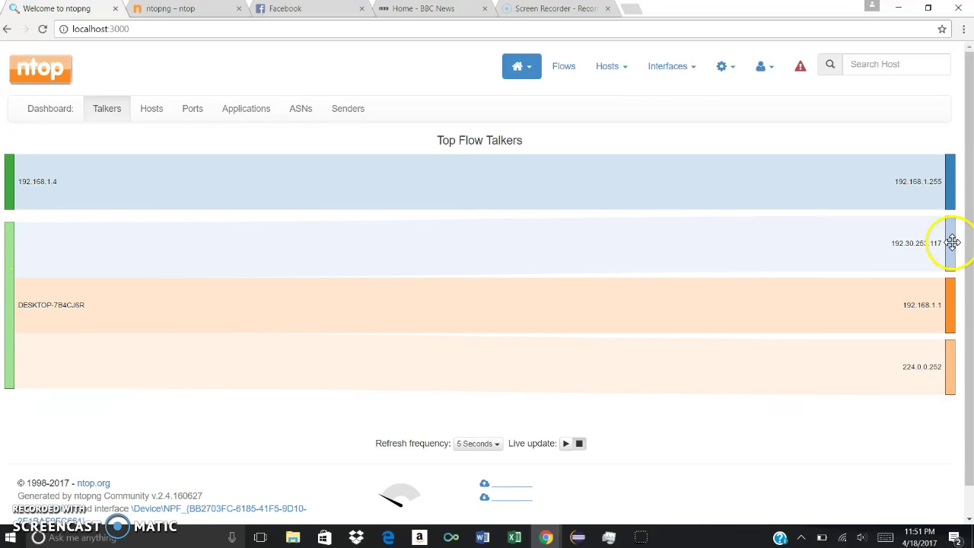
pyautogui.moveTo(949, 236)
pyautogui.mouseDown()
pyautogui.moveTo(948, 252)
pyautogui.moveTo(948, 227)
pyautogui.moveTo(948, 258)
pyautogui.moveTo(946, 236)
pyautogui.mouseUp()
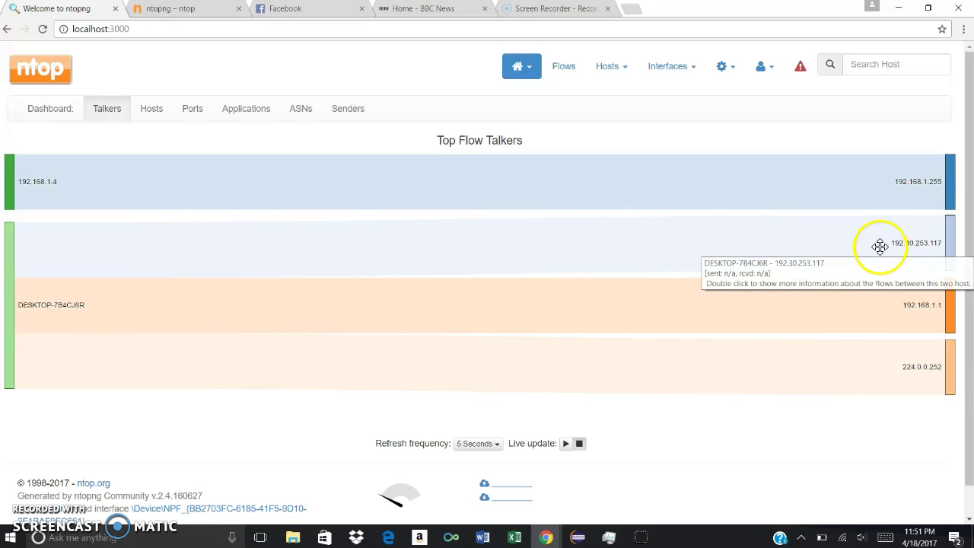
pyautogui.moveTo(872, 240)
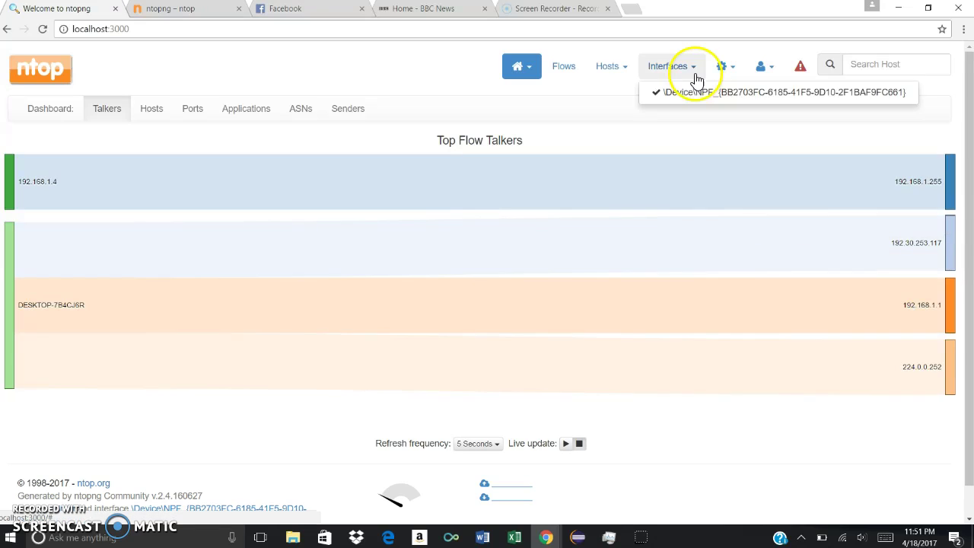
# Open the monitored network interface's details and review its state, address and traffic breakdown.
pyautogui.moveTo(772, 76)
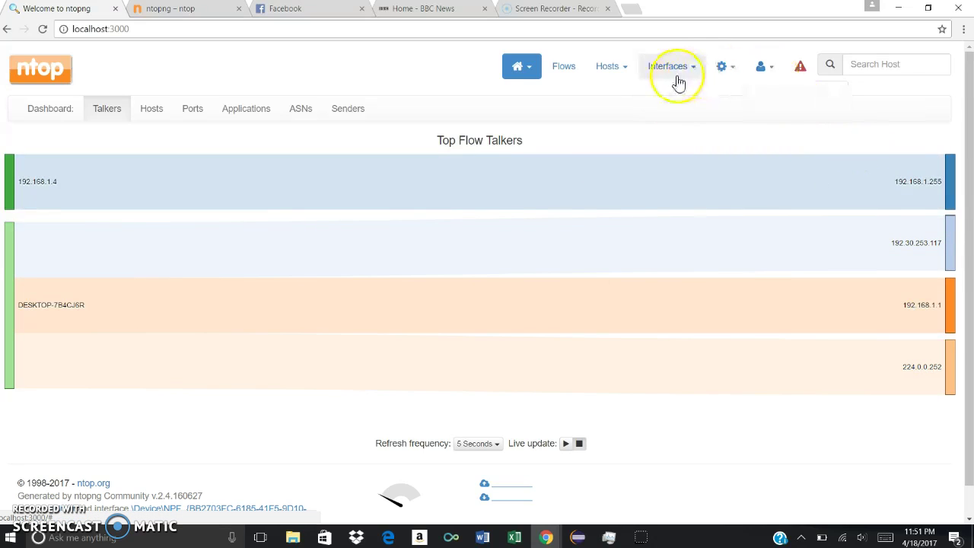
pyautogui.moveTo(674, 72)
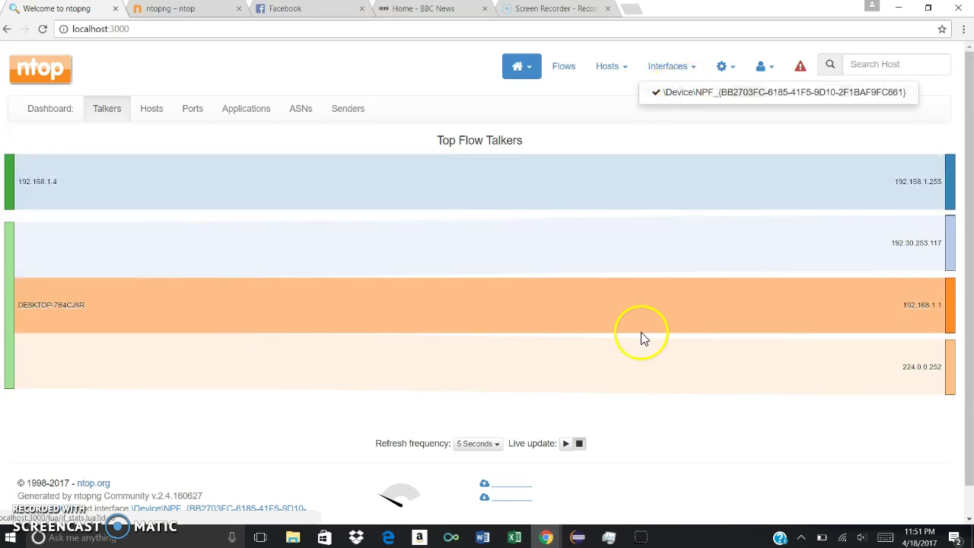
pyautogui.click(496, 498)
pyautogui.moveTo(966, 147); pyautogui.dragTo(960, 182)
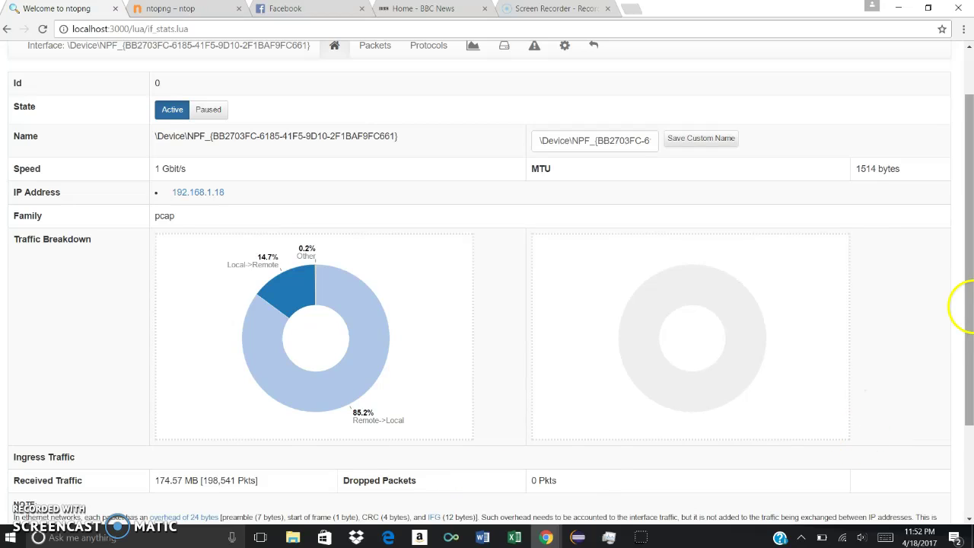
pyautogui.moveTo(960, 279); pyautogui.dragTo(960, 170)
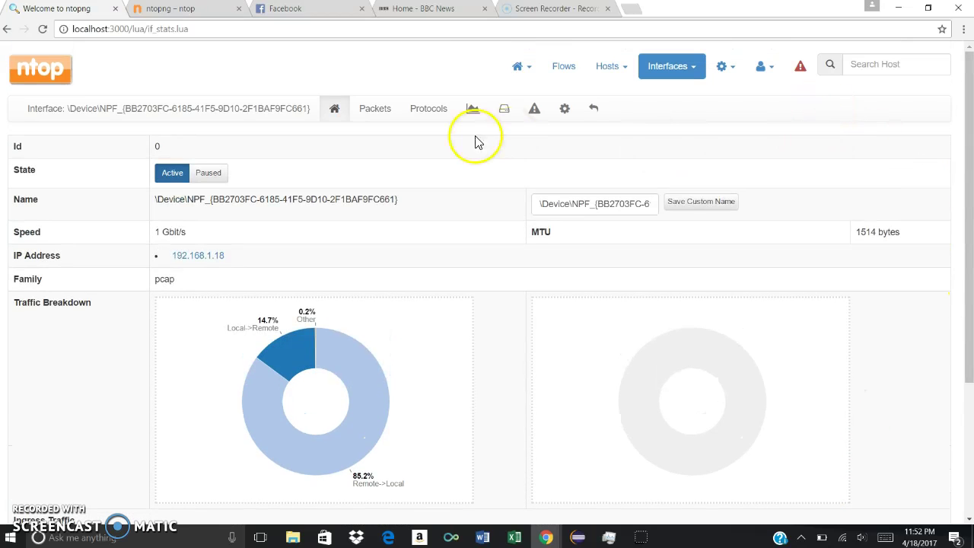
# Show the interface's packet statistics and review the TCP packet analysis and size distribution.
pyautogui.click(369, 124)
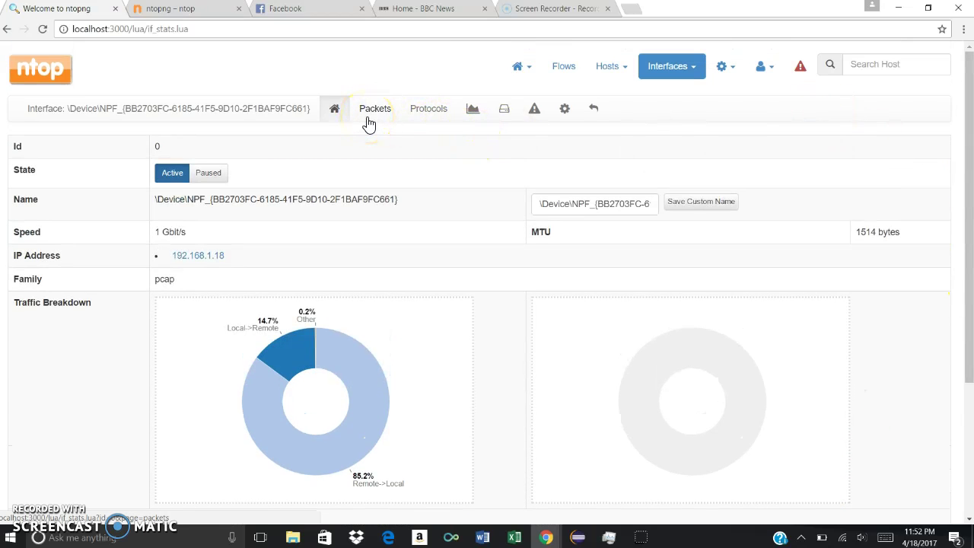
pyautogui.click(377, 117)
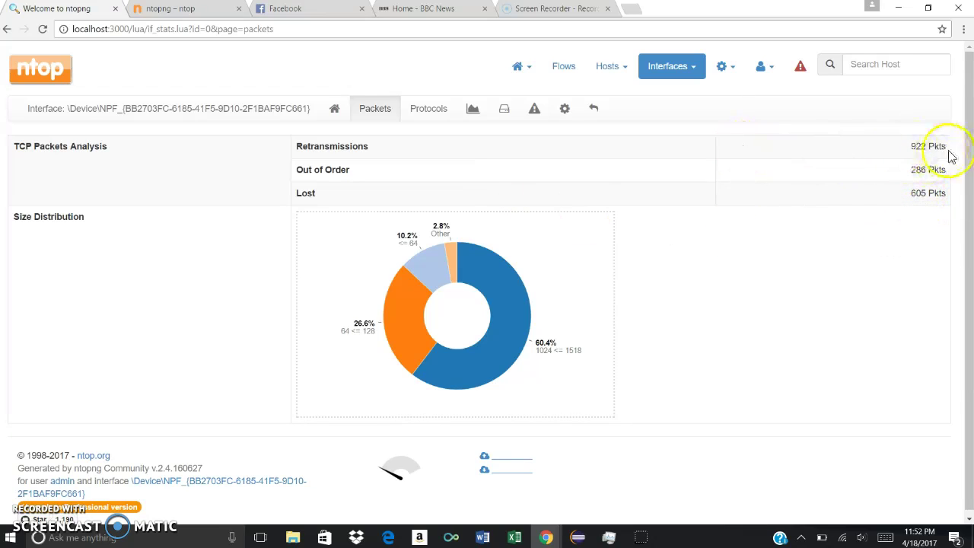
pyautogui.moveTo(967, 154); pyautogui.dragTo(967, 199)
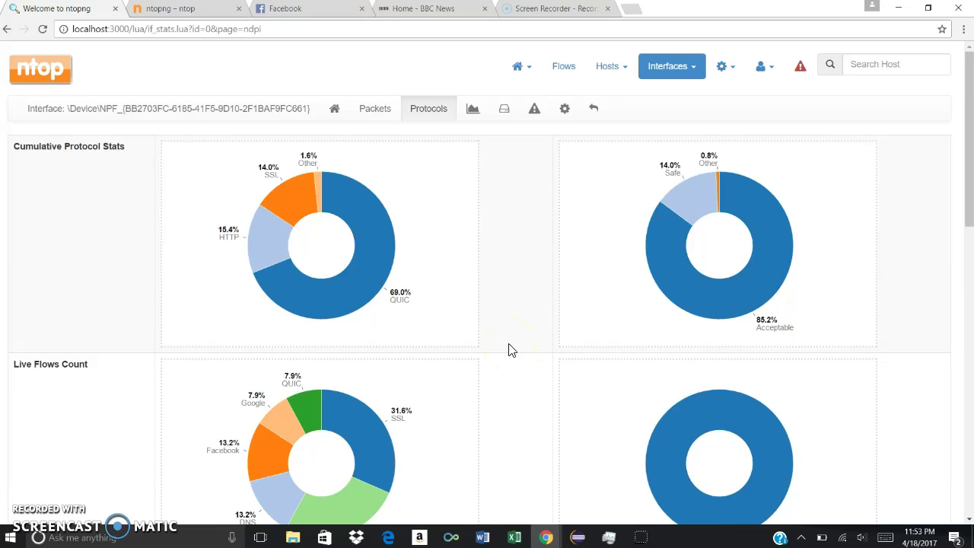
# Examine the interface's protocol statistics, from the cumulative and live flow charts down through the per-application protocol table.
pyautogui.moveTo(965, 114); pyautogui.dragTo(965, 142)
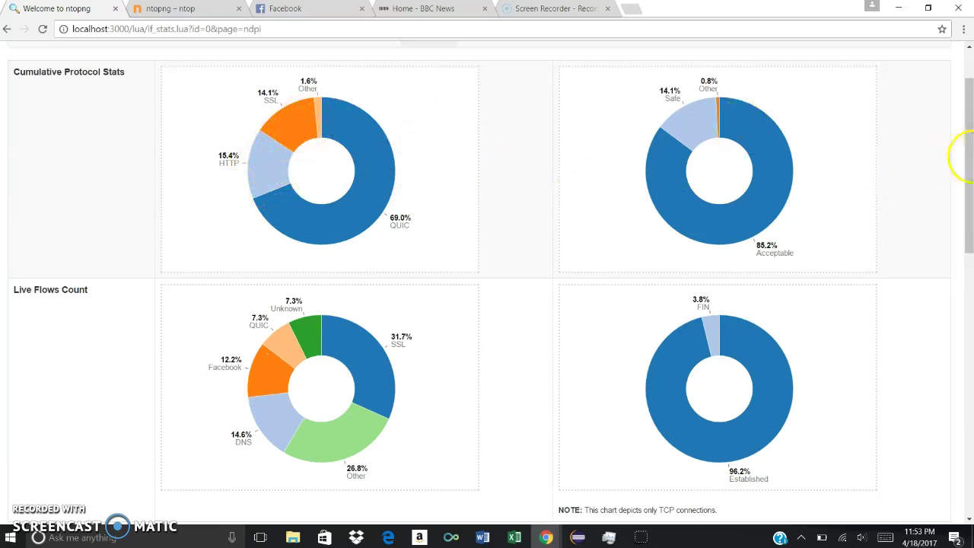
pyautogui.moveTo(965, 156); pyautogui.dragTo(971, 198)
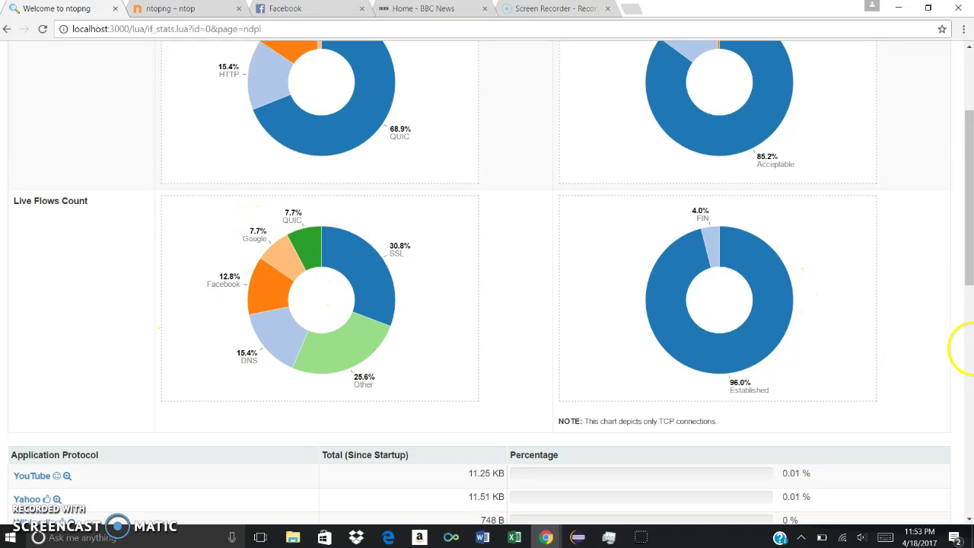
pyautogui.moveTo(964, 256); pyautogui.dragTo(962, 403)
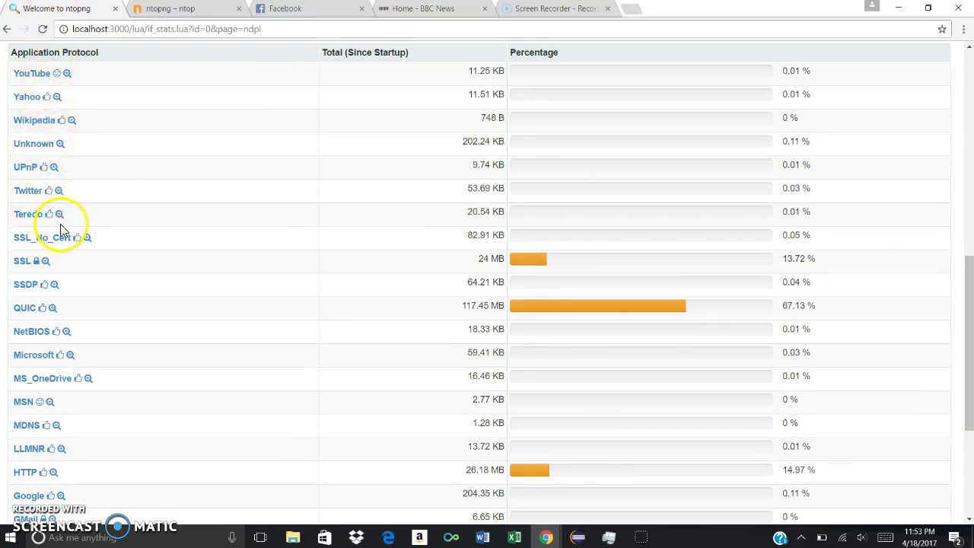
pyautogui.moveTo(966, 305)
pyautogui.mouseDown()
pyautogui.moveTo(963, 271)
pyautogui.moveTo(963, 297)
pyautogui.mouseUp()
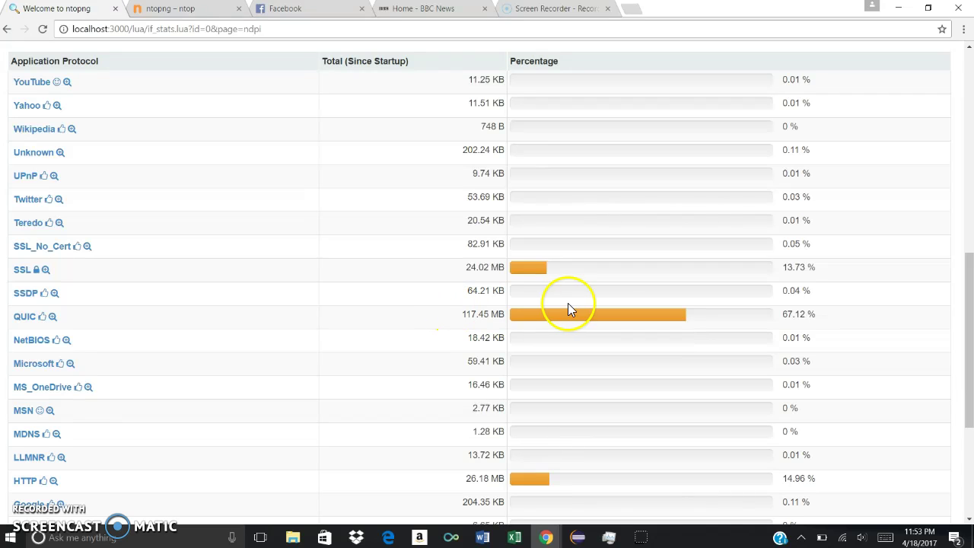
pyautogui.moveTo(965, 266); pyautogui.dragTo(963, 413)
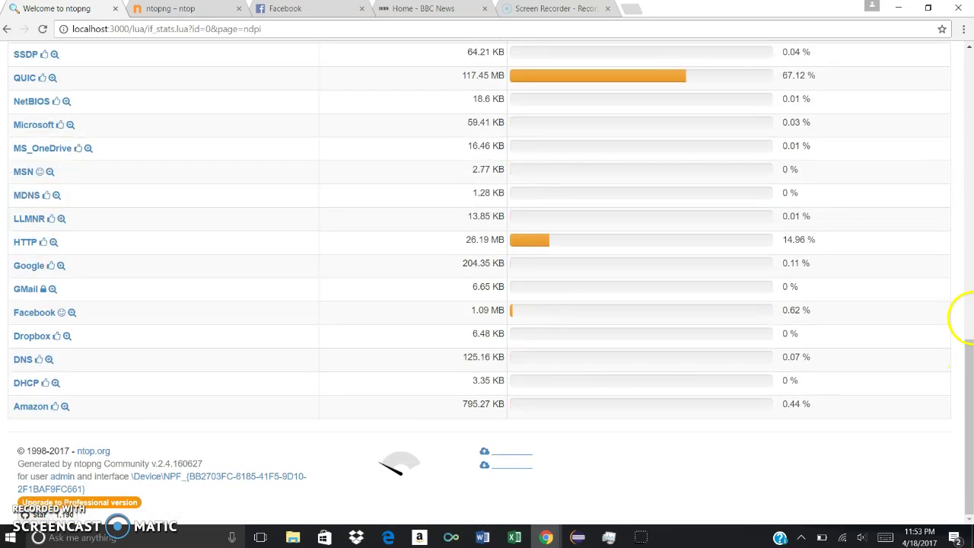
pyautogui.moveTo(963, 357); pyautogui.dragTo(966, 289)
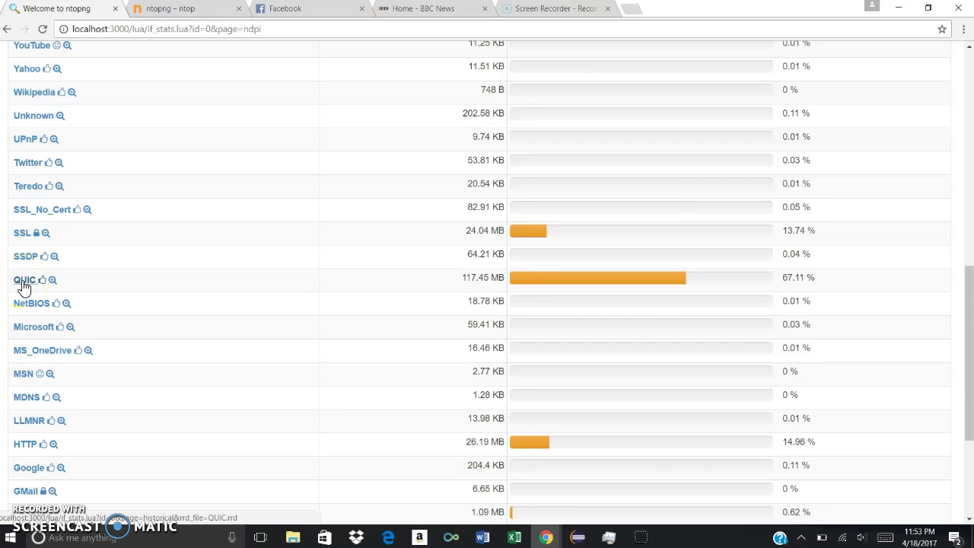
# Open the list of active flows and examine its application, client, server, duration, breakdown, throughput and total bytes columns.
pyautogui.moveTo(963, 326); pyautogui.dragTo(957, 95)
pyautogui.click(609, 67)
pyautogui.click(564, 70)
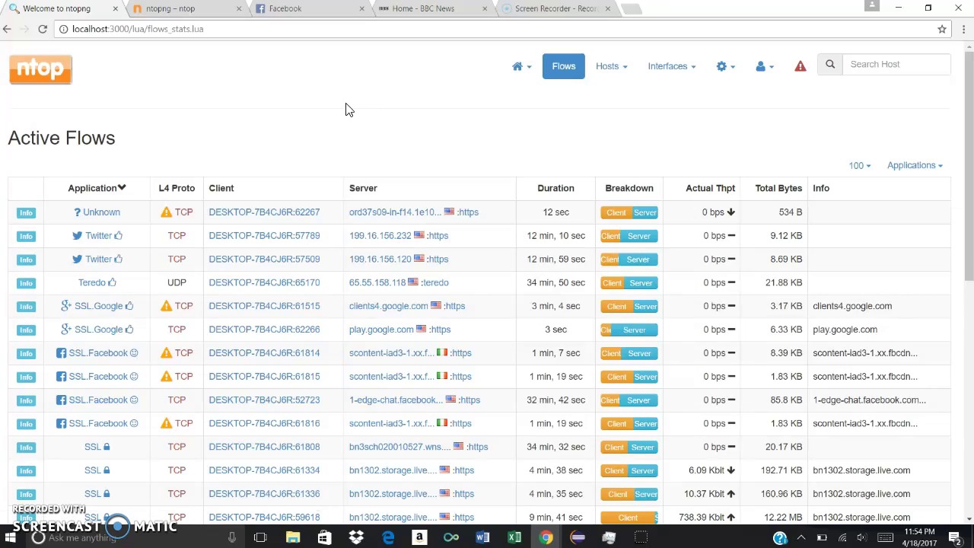
pyautogui.moveTo(967, 119)
pyautogui.mouseDown()
pyautogui.moveTo(963, 289)
pyautogui.moveTo(957, 115)
pyautogui.mouseUp()
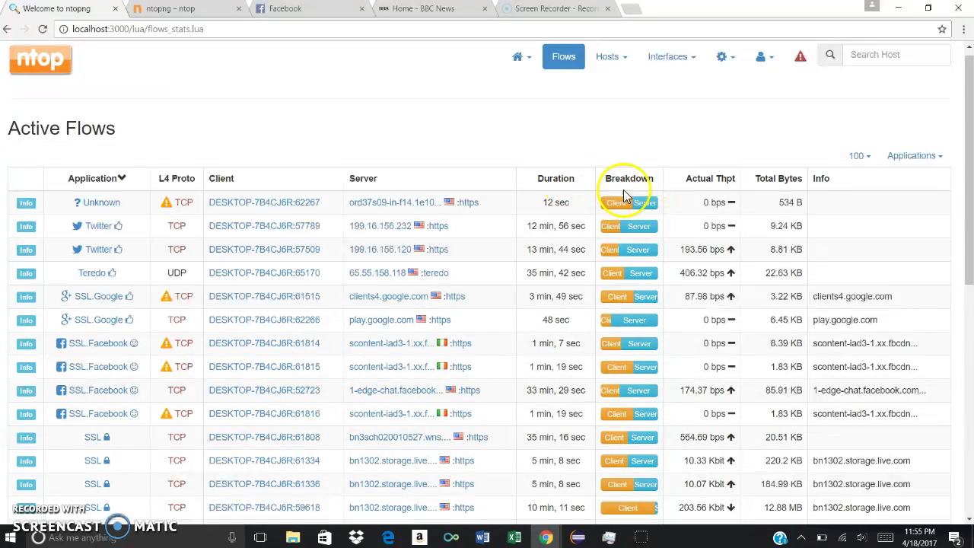
pyautogui.moveTo(967, 206)
pyautogui.mouseDown()
pyautogui.moveTo(967, 329)
pyautogui.moveTo(956, 326)
pyautogui.moveTo(956, 200)
pyautogui.mouseUp()
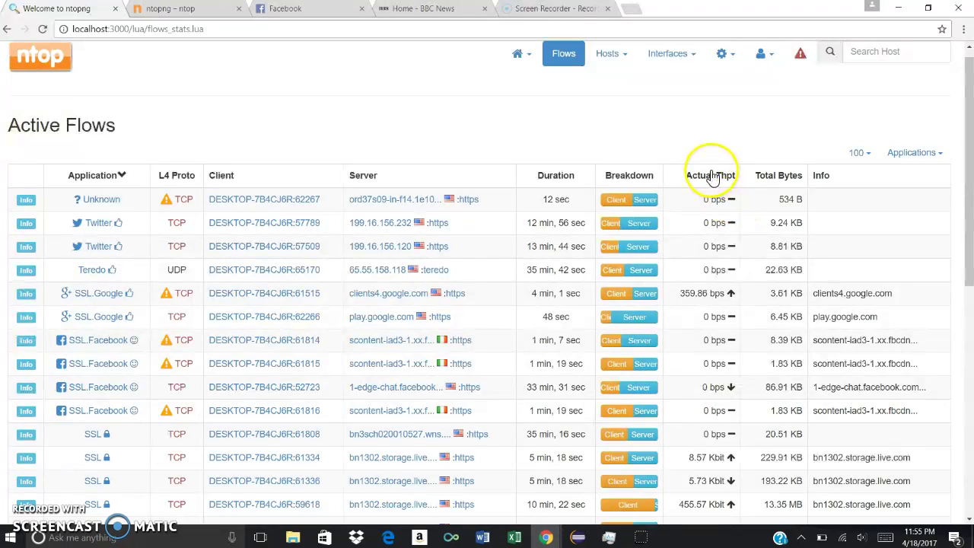
pyautogui.moveTo(972, 163); pyautogui.dragTo(972, 127)
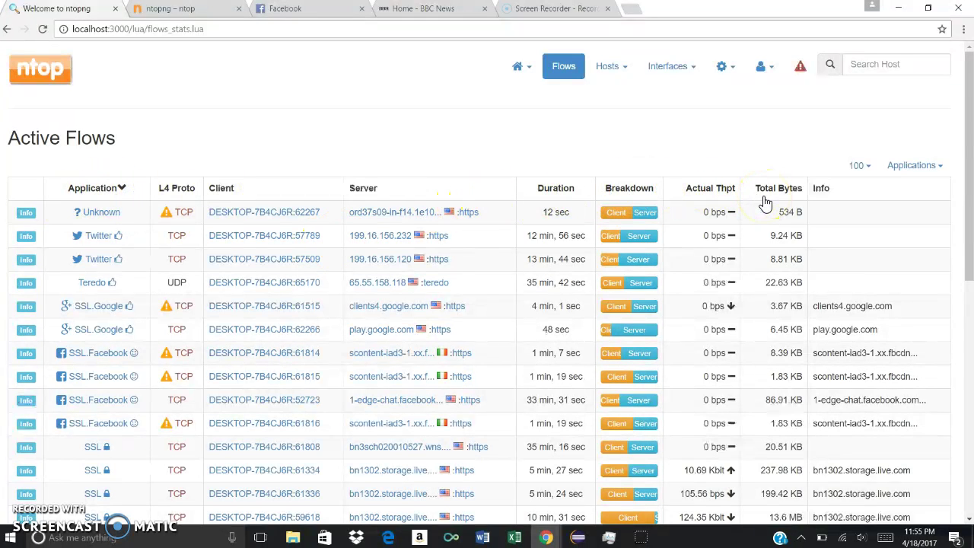
# Open the details of the SSL.Facebook flow and review its traffic, latency, TCP packet analysis, SSL certificate and flow status.
pyautogui.click(26, 213)
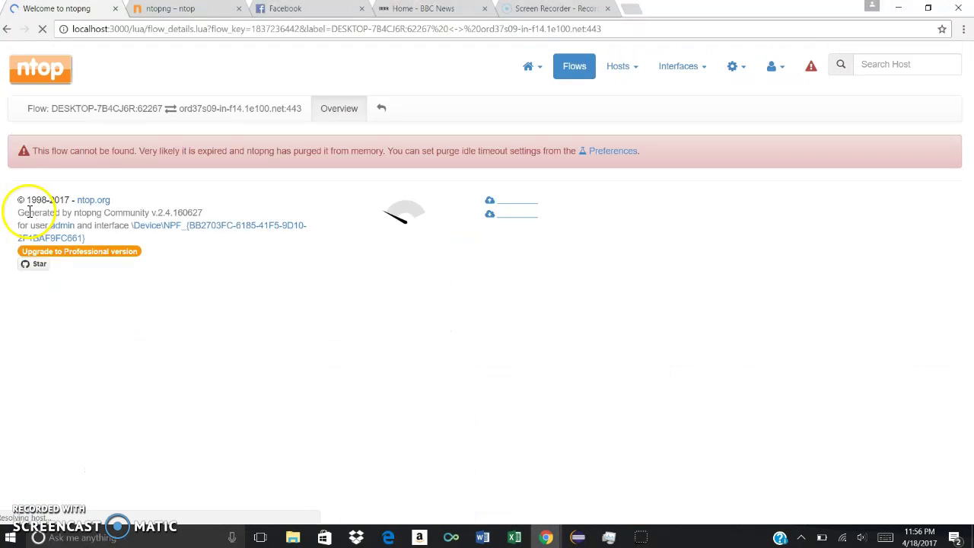
pyautogui.click(6, 31)
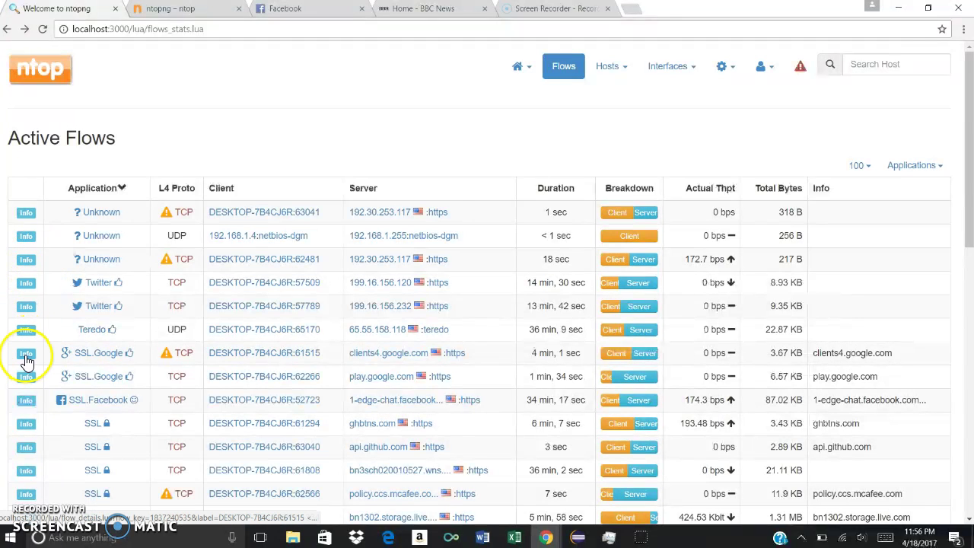
pyautogui.click(26, 400)
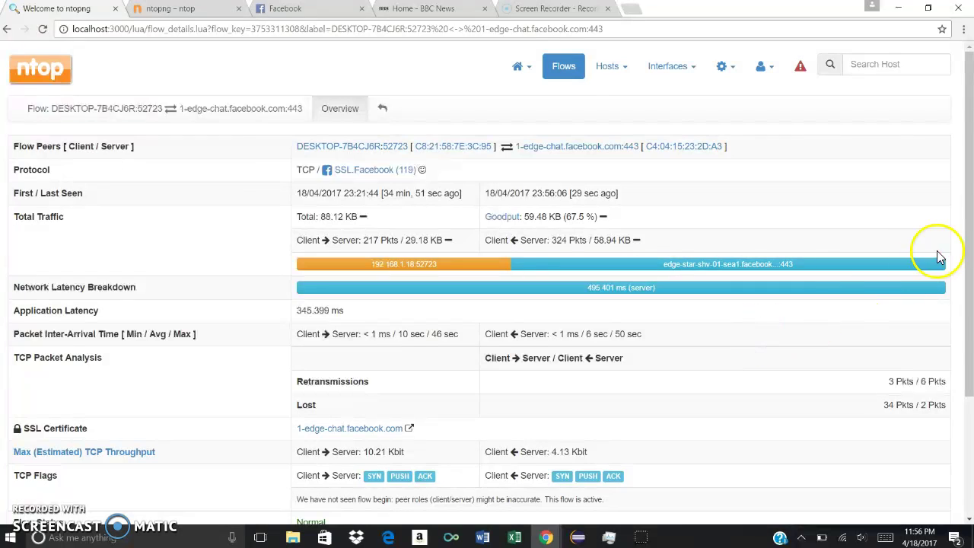
pyautogui.moveTo(968, 181); pyautogui.dragTo(962, 278)
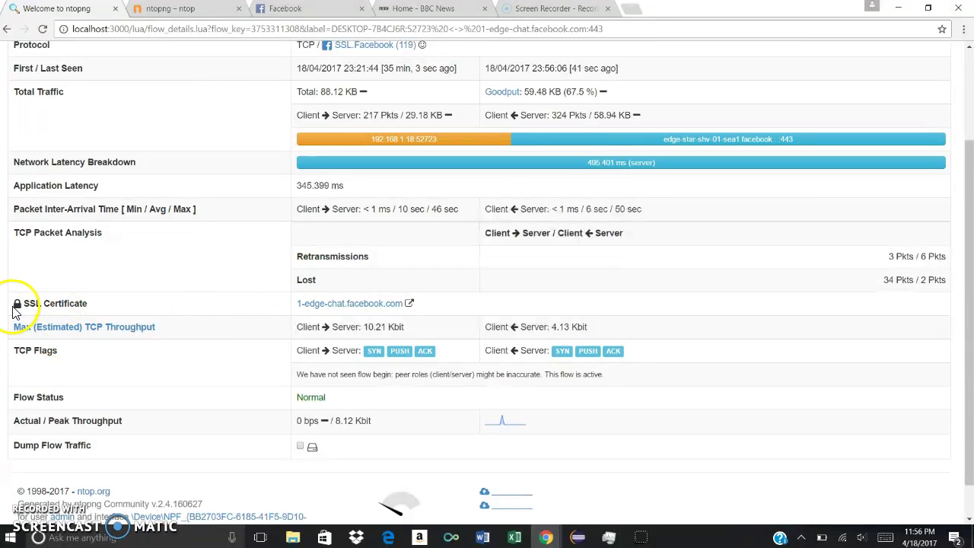
pyautogui.moveTo(12, 310); pyautogui.dragTo(109, 309)
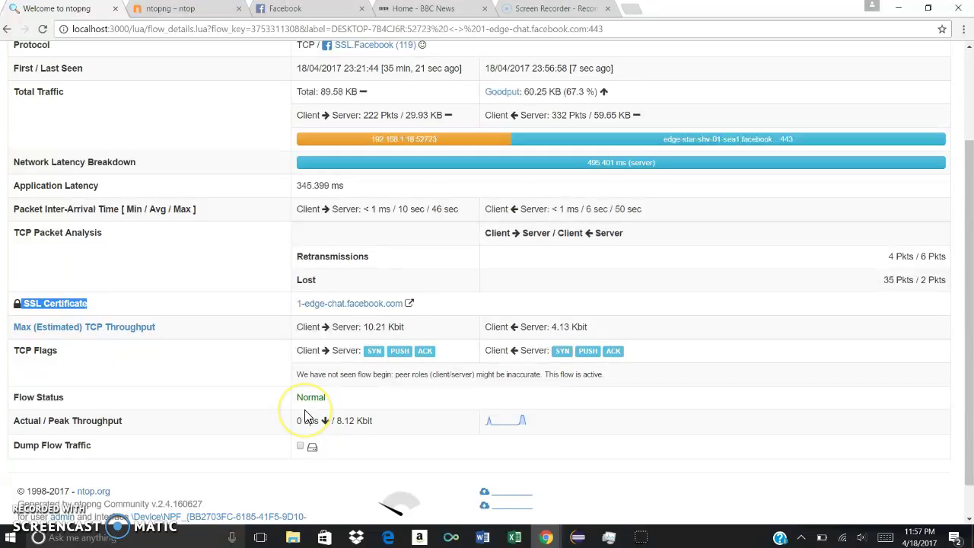
pyautogui.moveTo(956, 343); pyautogui.dragTo(956, 98)
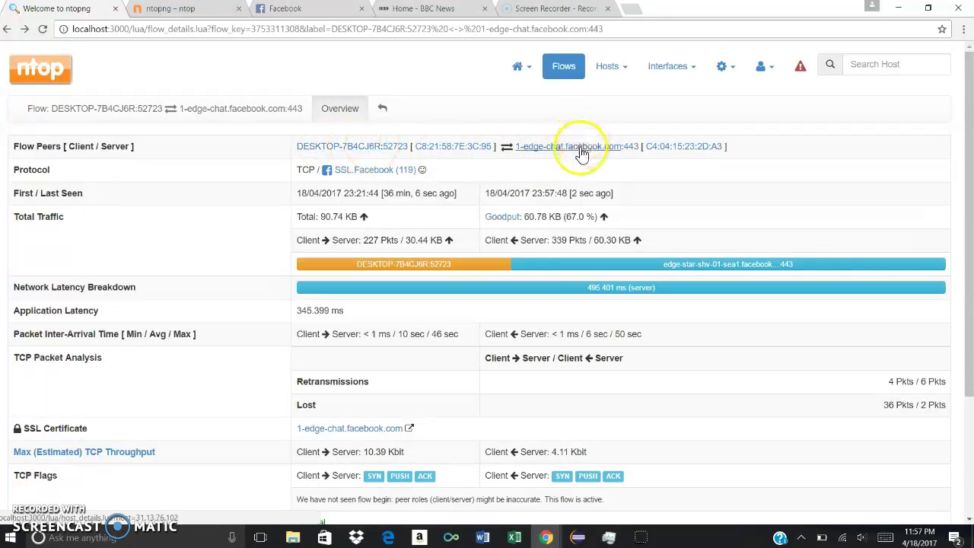
# Open the host details of the flow's server peer, 1-edge-chat.facebook.com.
pyautogui.click(582, 148)
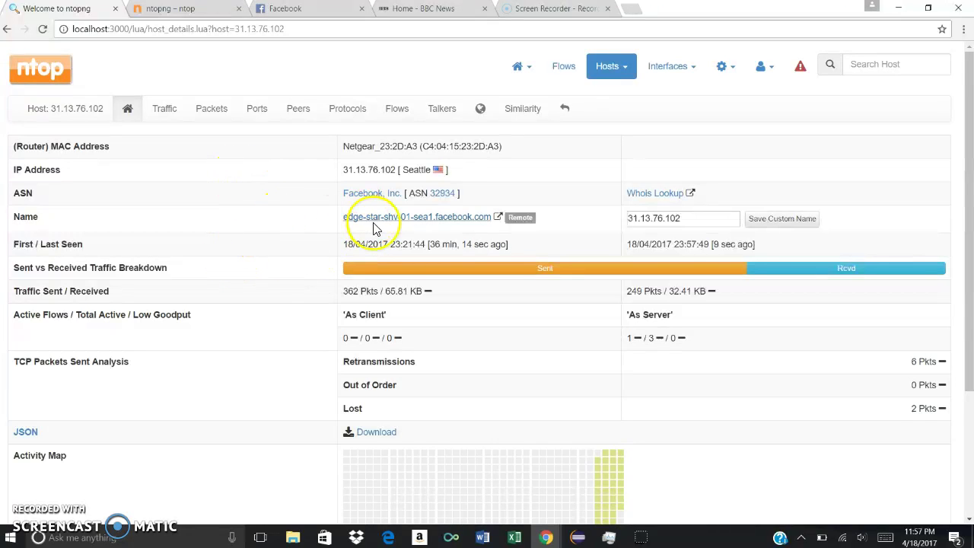
# Review the Facebook server's host details, including sent and received traffic, active flows, TCP packet analysis and activity map.
pyautogui.moveTo(968, 192); pyautogui.dragTo(968, 326)
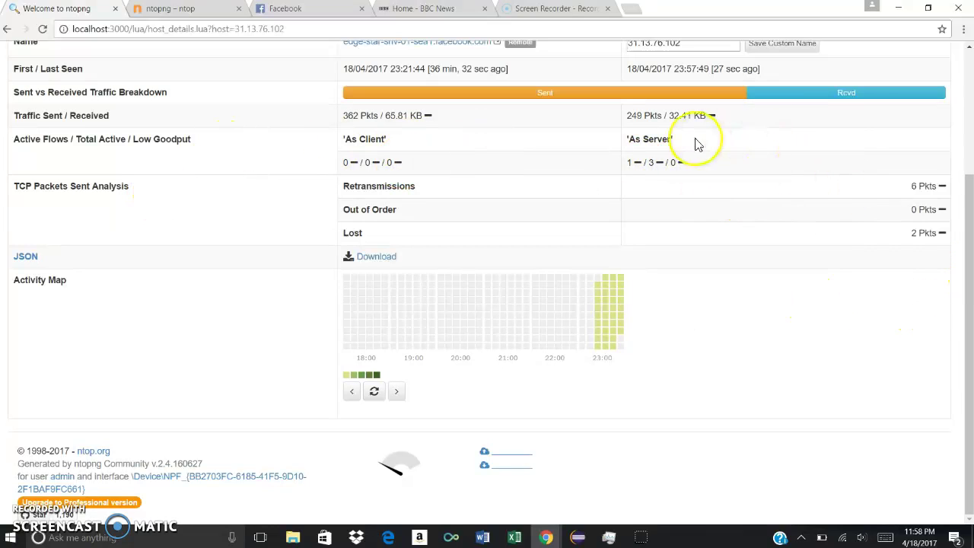
pyautogui.moveTo(963, 239); pyautogui.dragTo(963, 59)
# Open the list of all hosts and show the details of the local host 192.168.1.18.
pyautogui.click(606, 60)
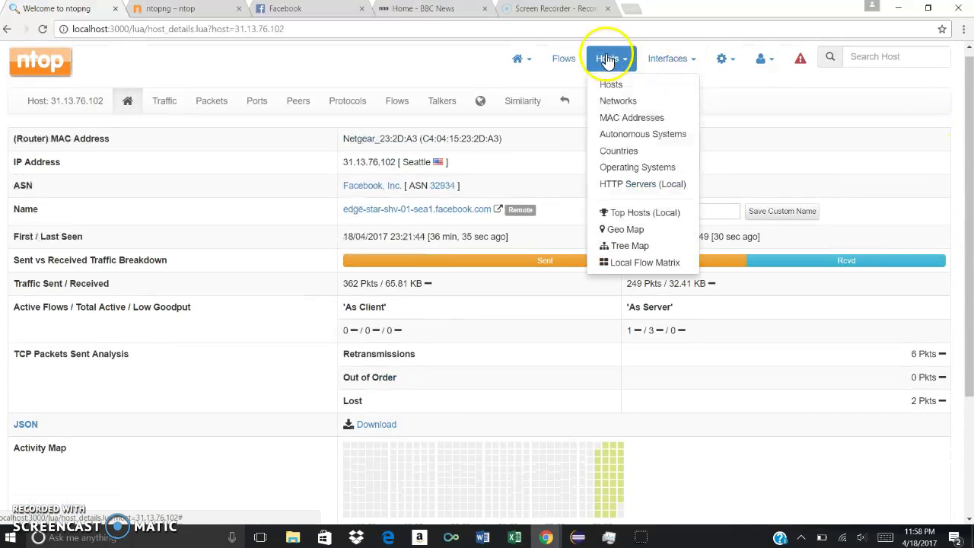
pyautogui.click(619, 68)
pyautogui.click(619, 70)
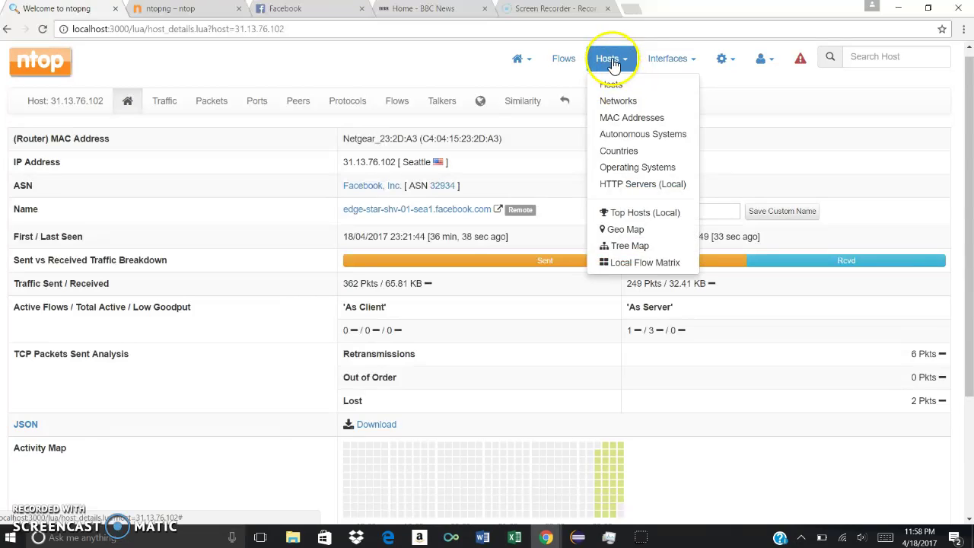
pyautogui.click(621, 86)
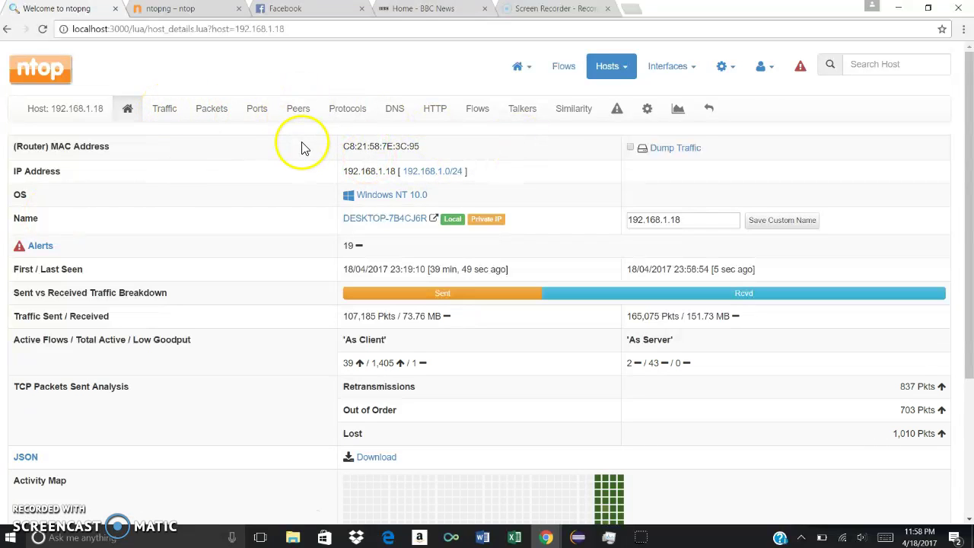
# Review the local host's traffic counters, TCP packet analysis and per-minute activity map, and open its traffic statistics.
pyautogui.moveTo(966, 157); pyautogui.dragTo(884, 315)
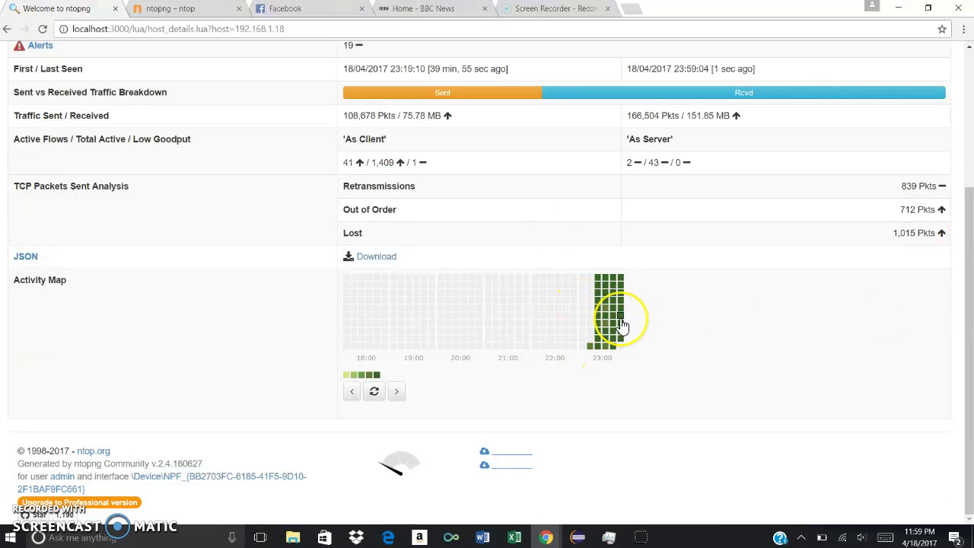
pyautogui.moveTo(622, 326)
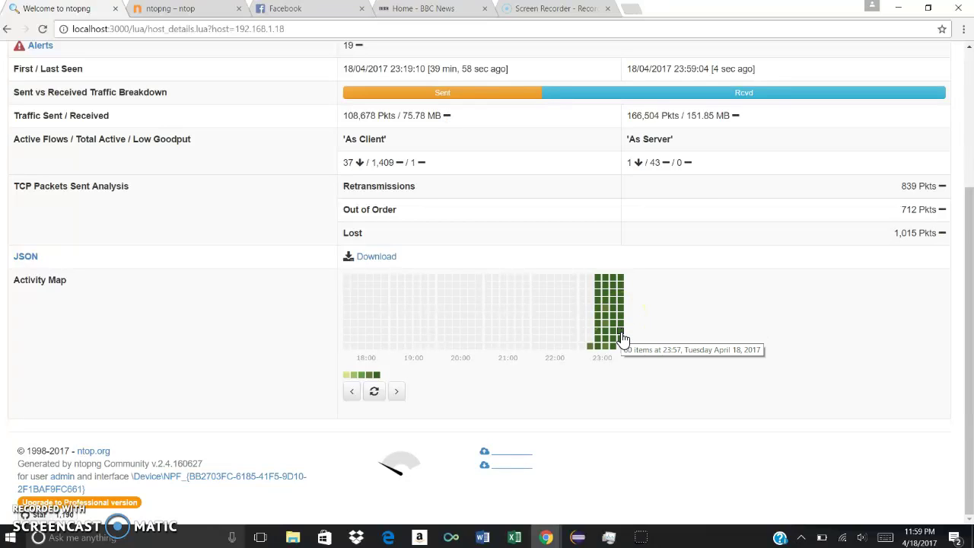
pyautogui.moveTo(966, 258); pyautogui.dragTo(961, 46)
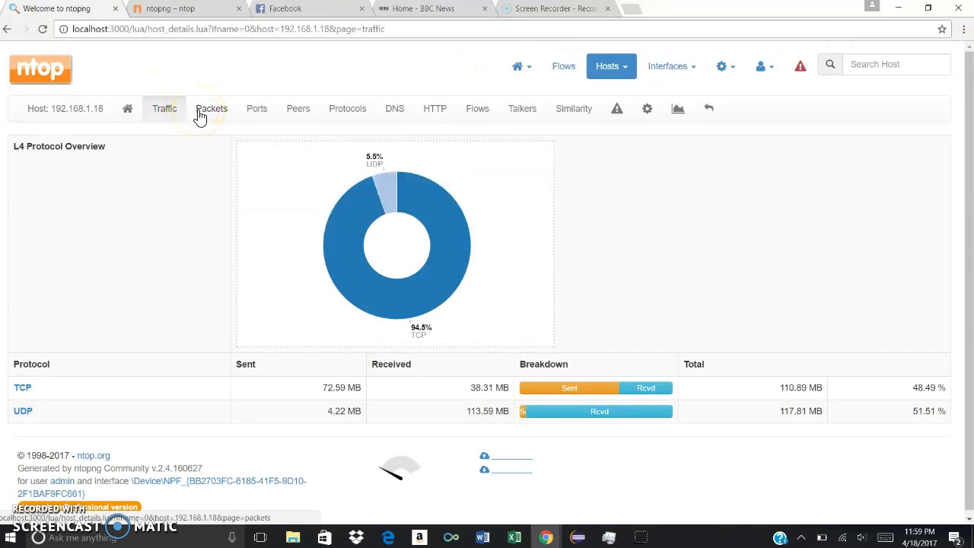
# Examine the host's L4 protocol overview and its sent and received packet size distributions.
pyautogui.click(387, 236)
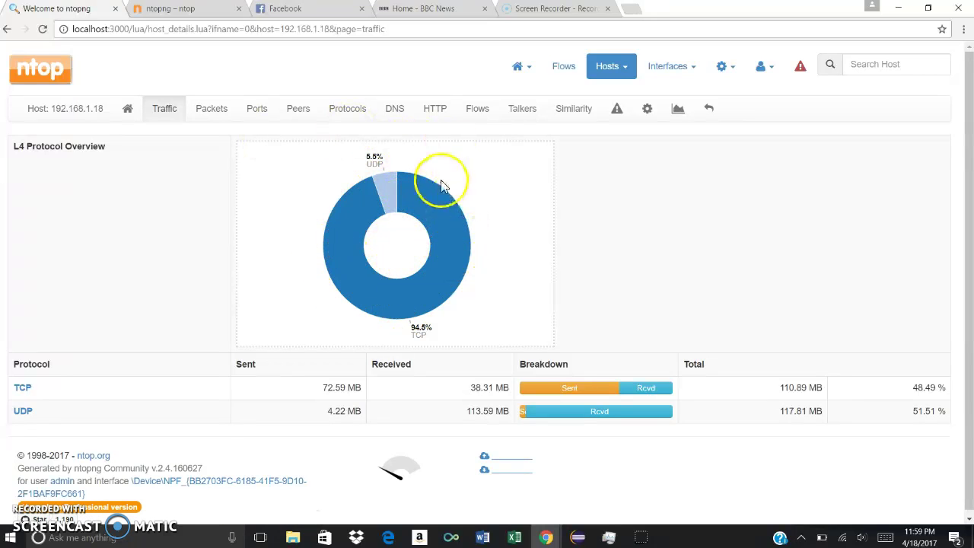
pyautogui.click(206, 113)
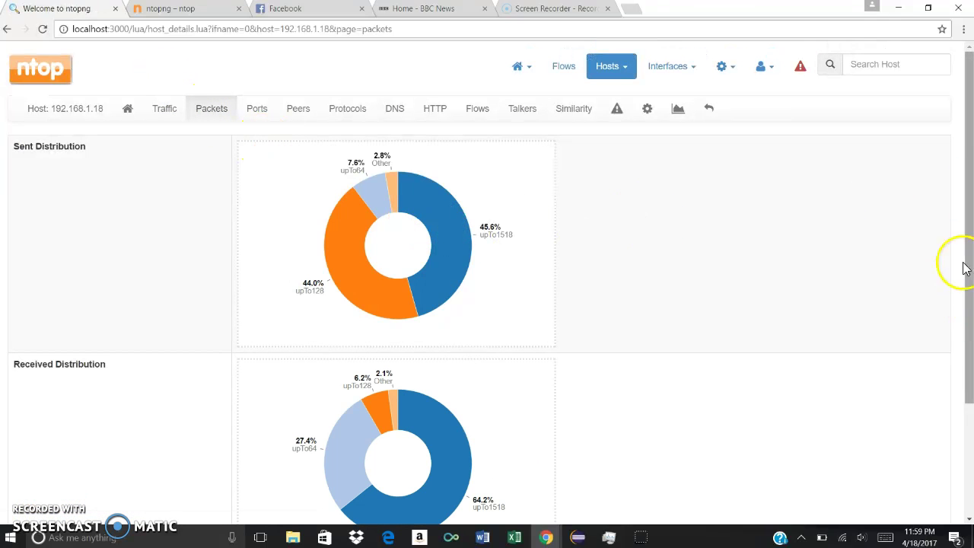
pyautogui.moveTo(968, 224); pyautogui.dragTo(968, 298)
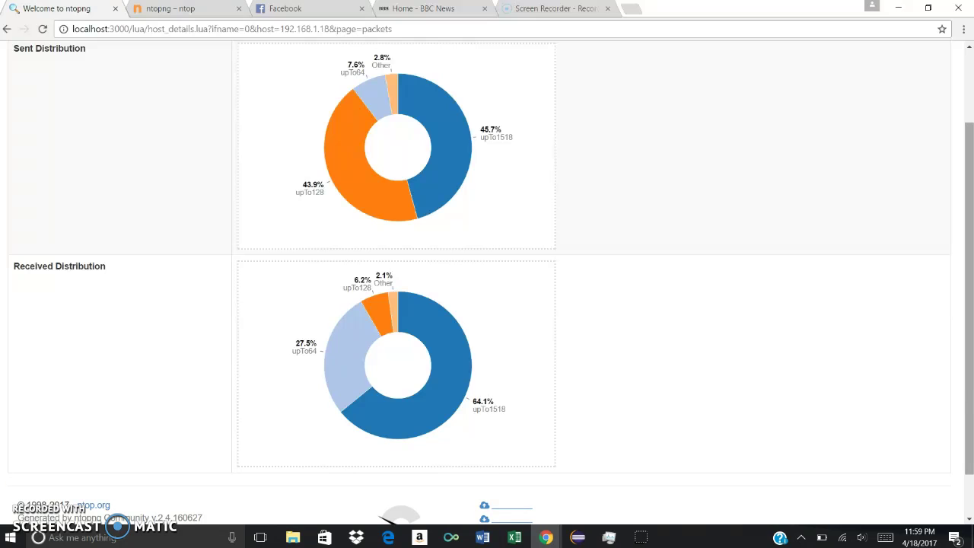
pyautogui.moveTo(968, 298); pyautogui.dragTo(968, 221)
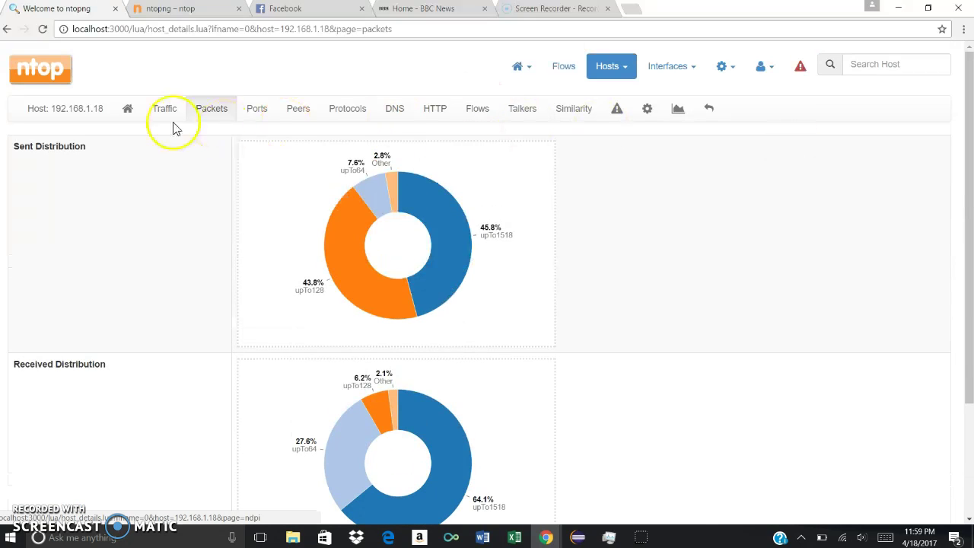
# Examine the host's client and server port charts and its top peers with their protocols and traffic volumes.
pyautogui.click(253, 106)
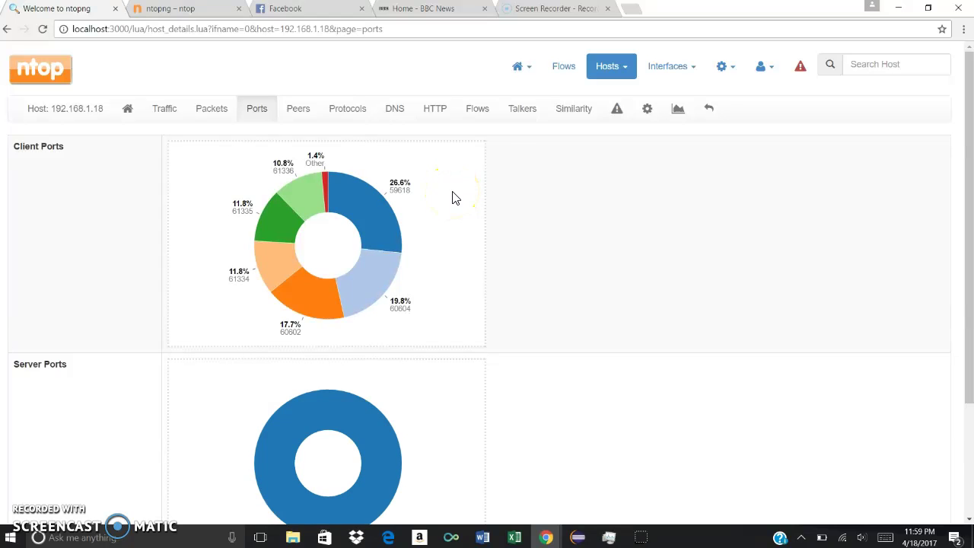
pyautogui.moveTo(964, 141); pyautogui.dragTo(963, 113)
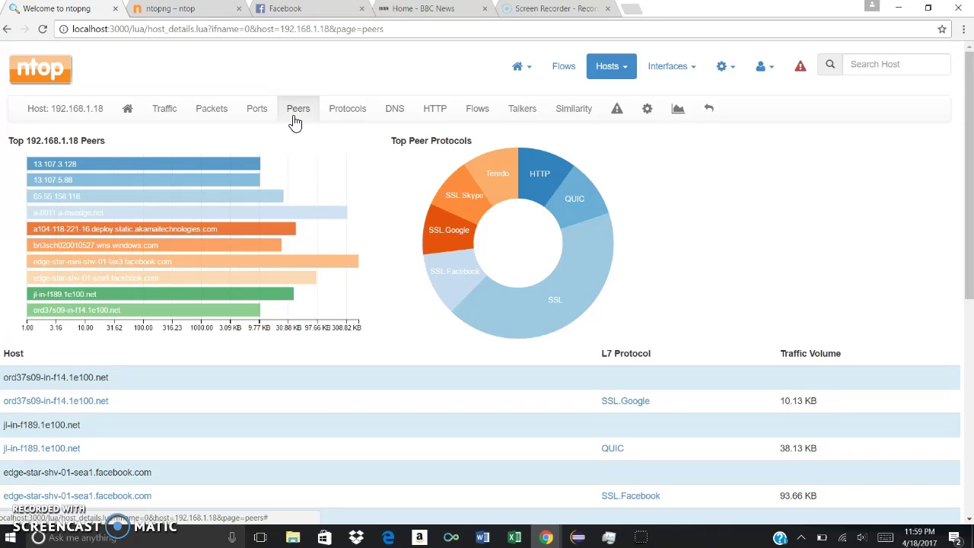
pyautogui.click(321, 226)
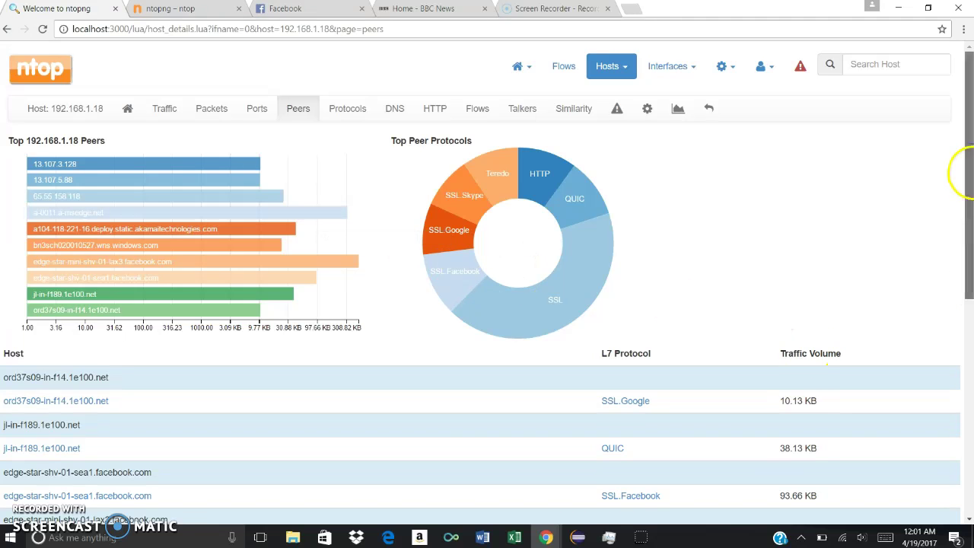
pyautogui.scroll(-2, 963, 236)
pyautogui.moveTo(962, 263); pyautogui.dragTo(962, 194)
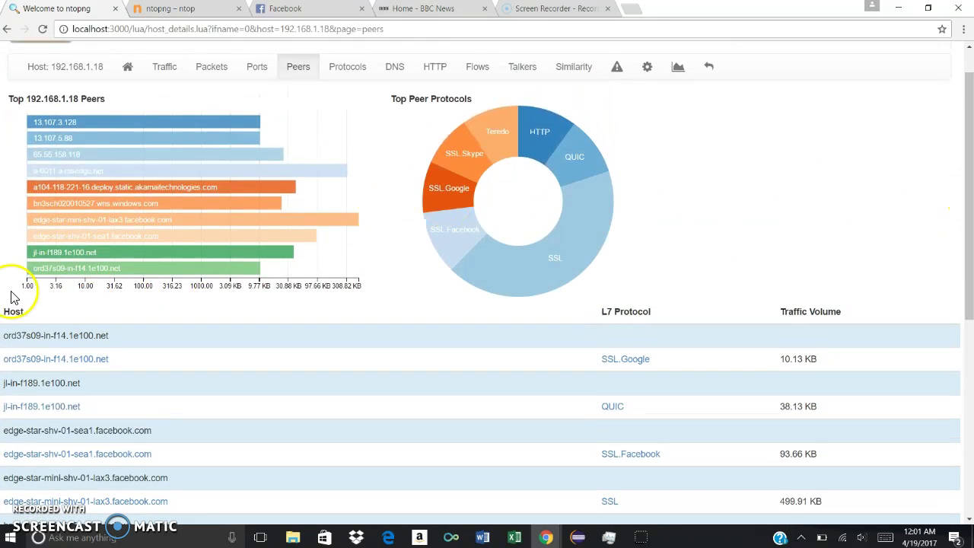
# Examine the host's protocol overview charts and the table of sent and received traffic per application protocol.
pyautogui.click(348, 68)
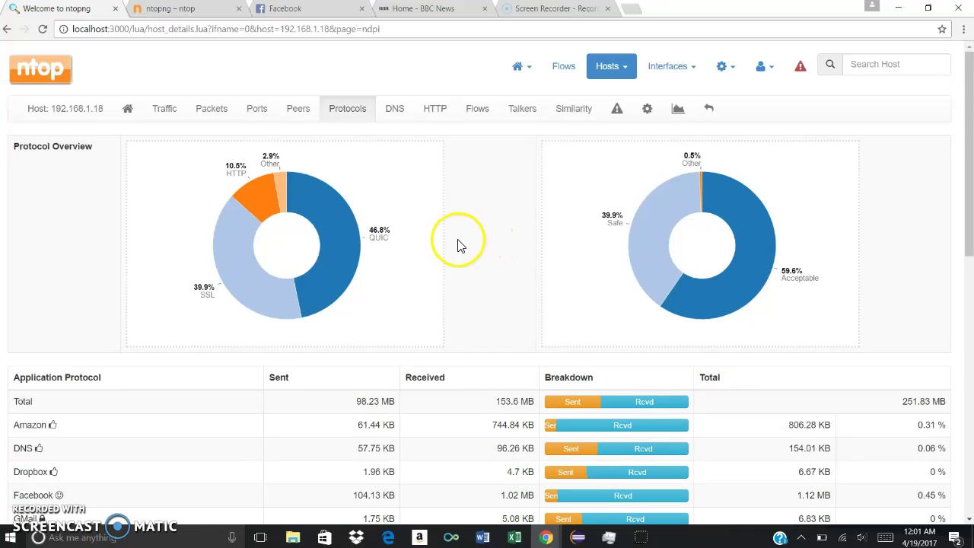
pyautogui.moveTo(968, 169); pyautogui.dragTo(967, 258)
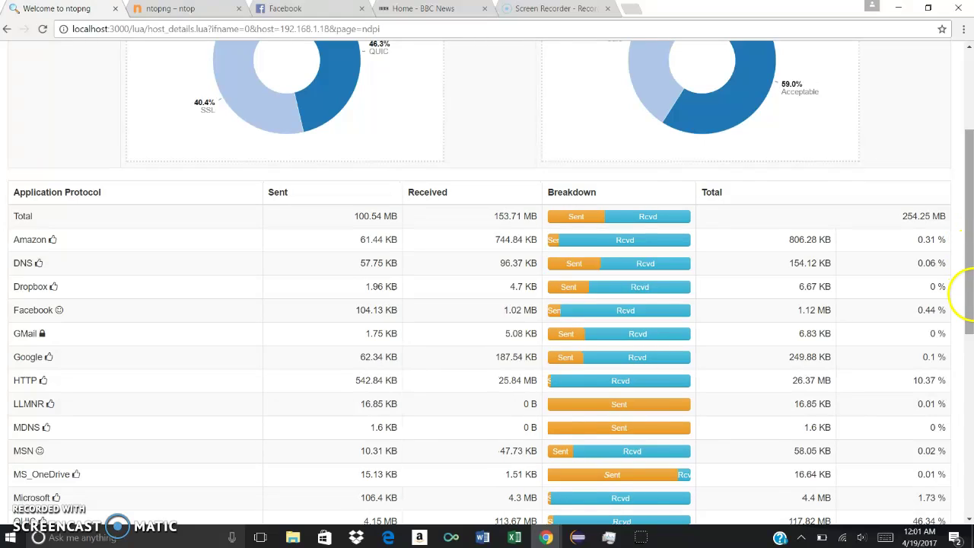
pyautogui.scroll(-1, 837, 228)
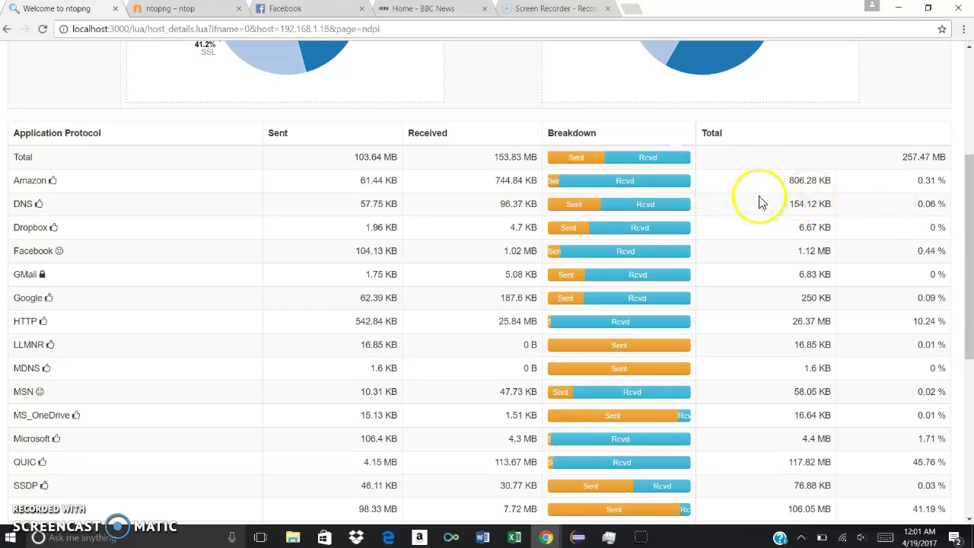
pyautogui.moveTo(965, 229); pyautogui.dragTo(971, 92)
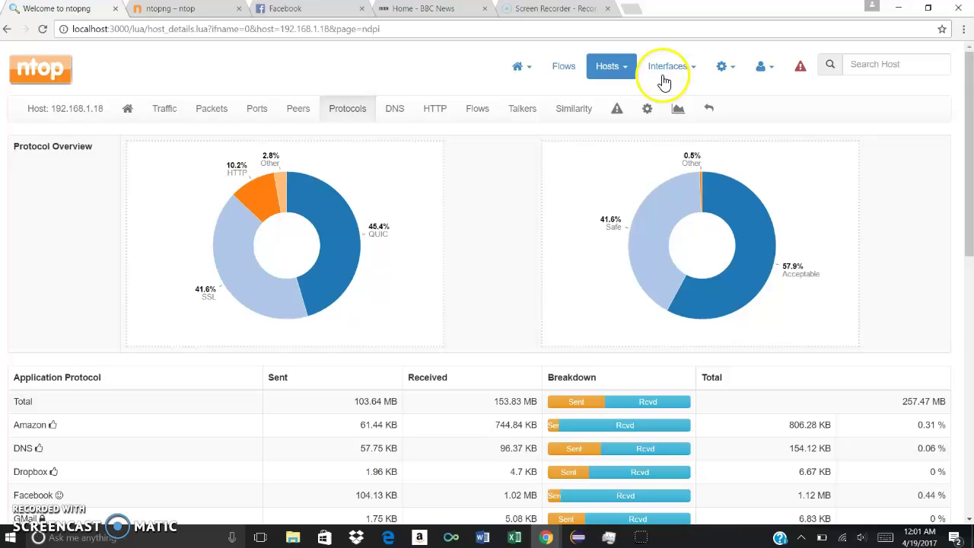
# Review the host's DNS query breakdown and its HTTP statistics, covering top visited sites and the request methods under HTTP Queries.
pyautogui.click(393, 111)
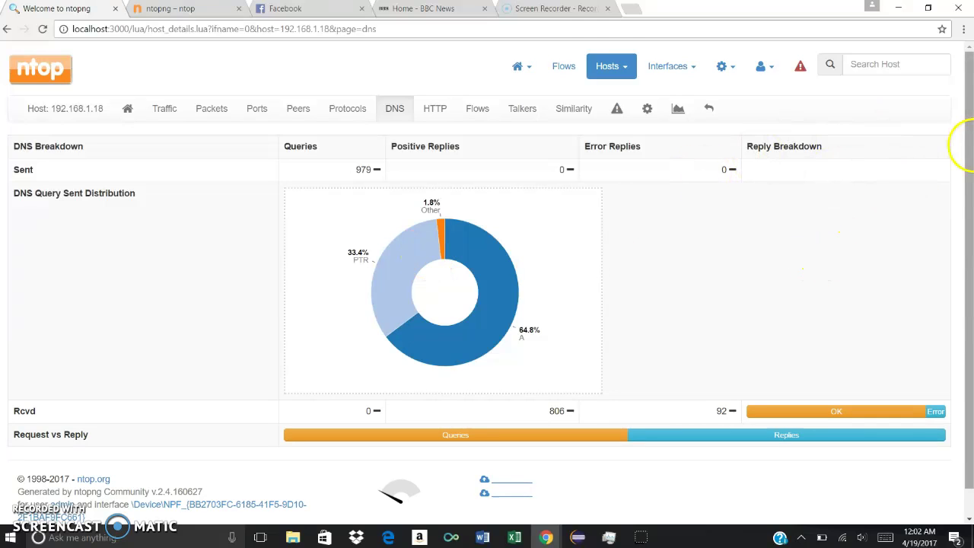
pyautogui.click(436, 118)
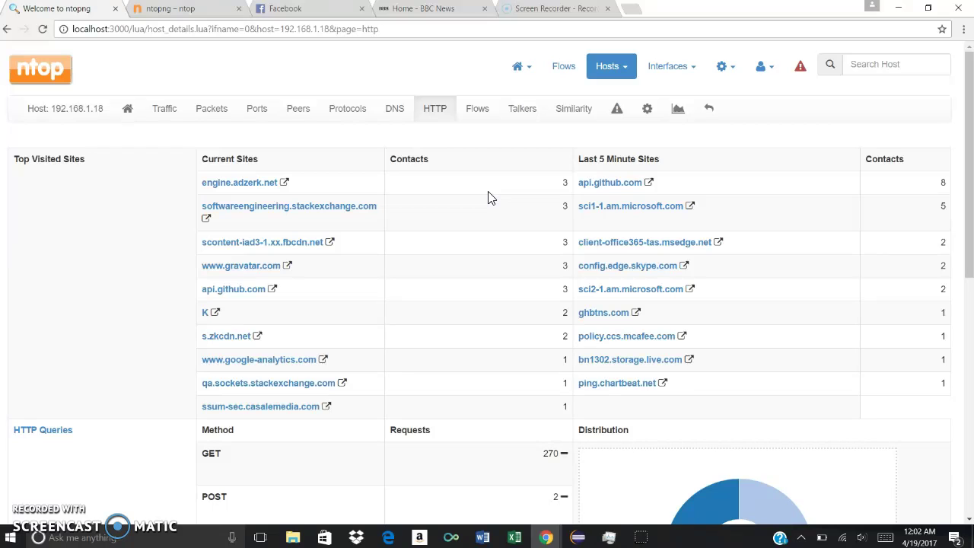
pyautogui.moveTo(968, 167); pyautogui.dragTo(969, 279)
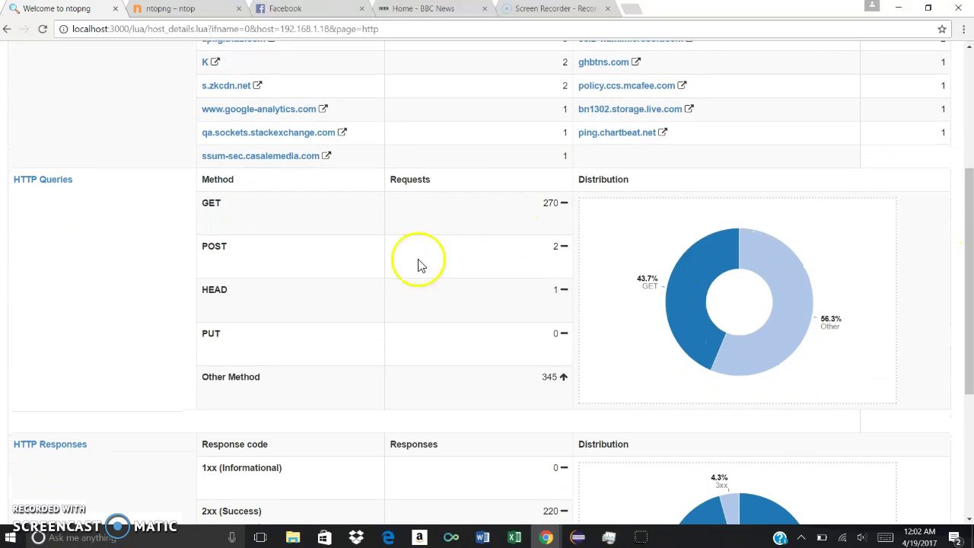
pyautogui.moveTo(201, 203); pyautogui.dragTo(302, 318)
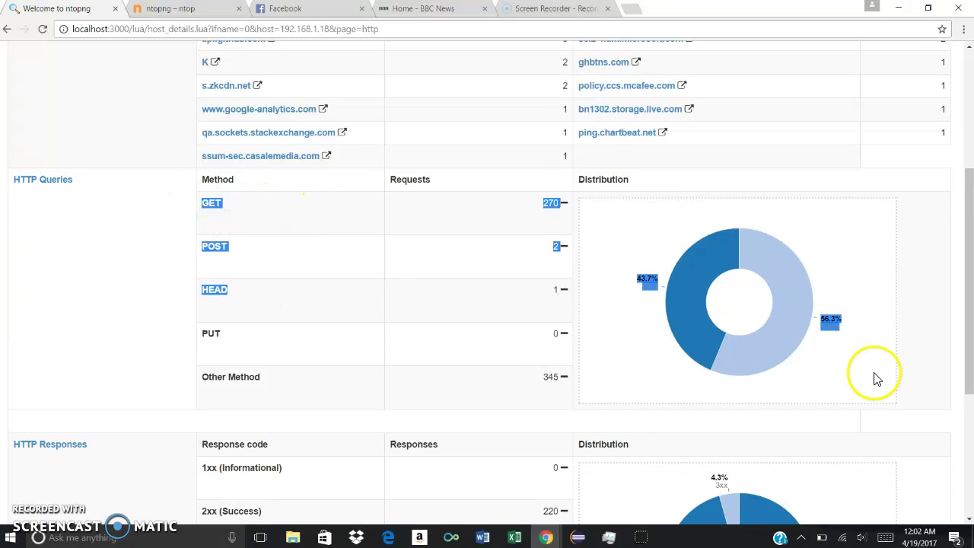
pyautogui.click(896, 287)
pyautogui.moveTo(973, 288); pyautogui.dragTo(970, 119)
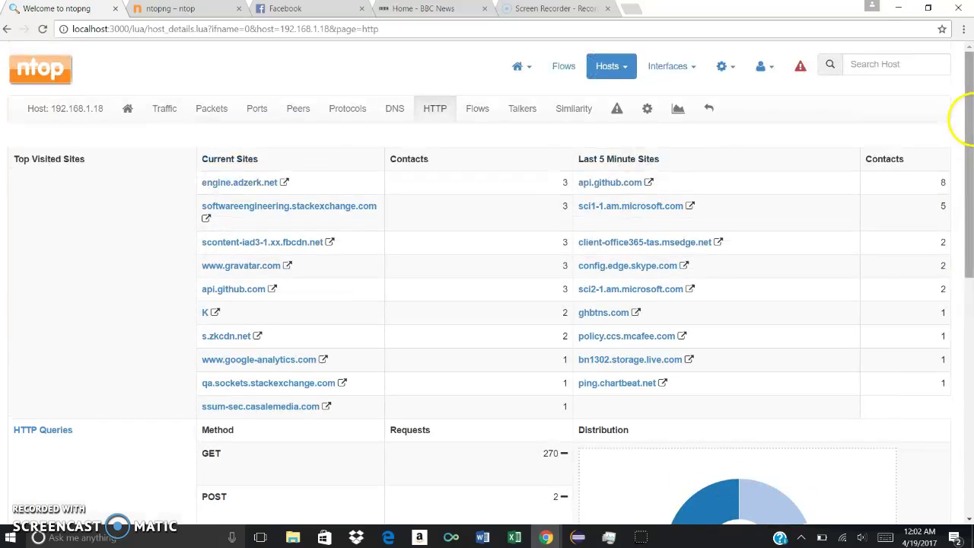
# View the host's active flows and its talkers diagram, checking the traffic exchanged with a-0011.a-msedge.net.
pyautogui.click(487, 112)
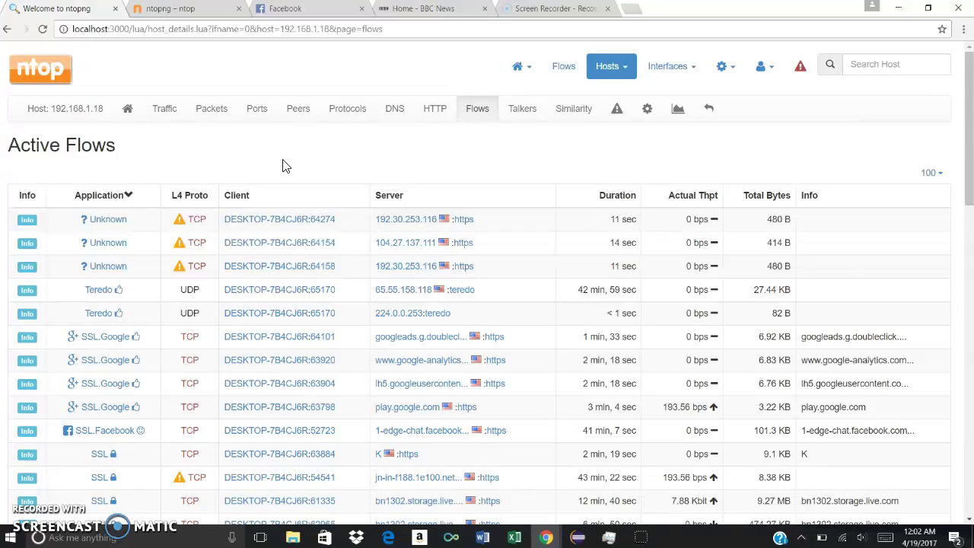
pyautogui.moveTo(968, 91); pyautogui.dragTo(965, 66)
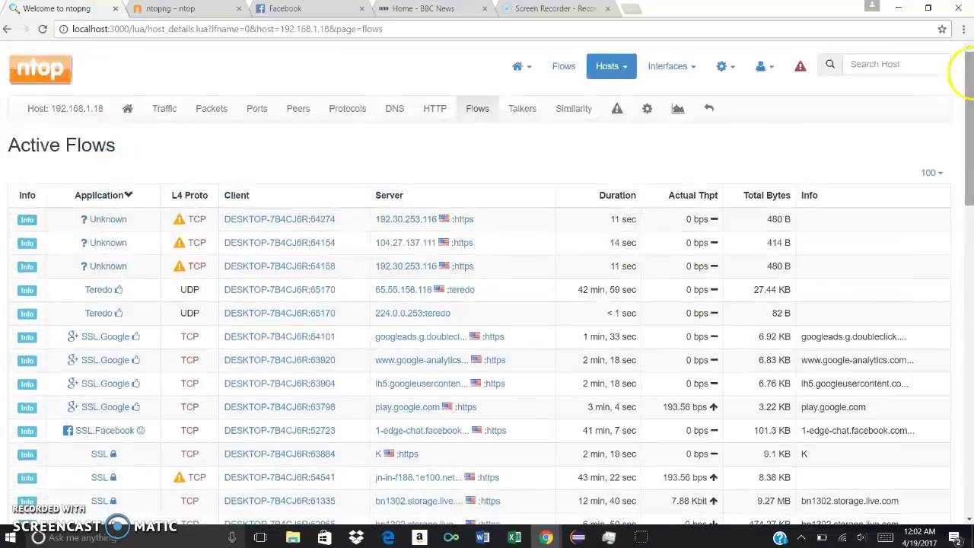
pyautogui.click(524, 119)
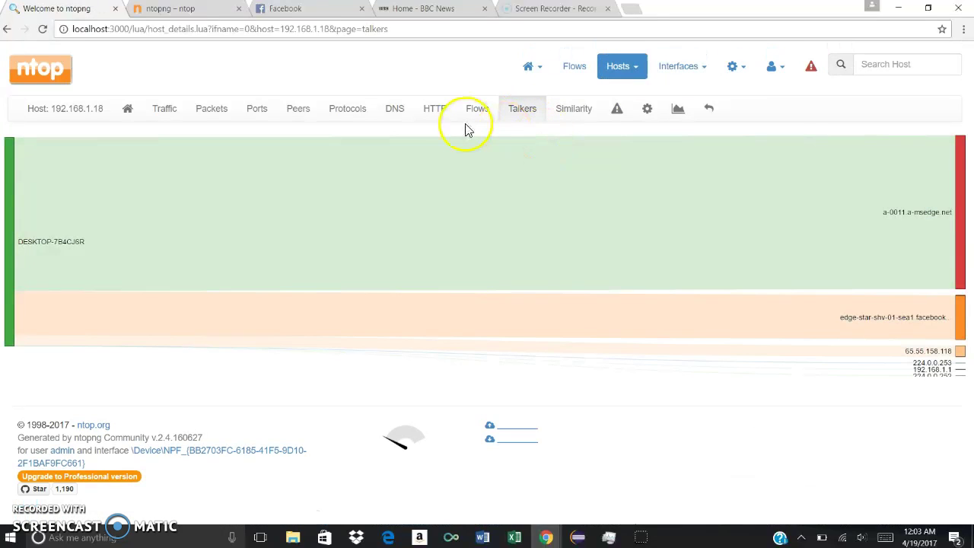
pyautogui.moveTo(485, 156)
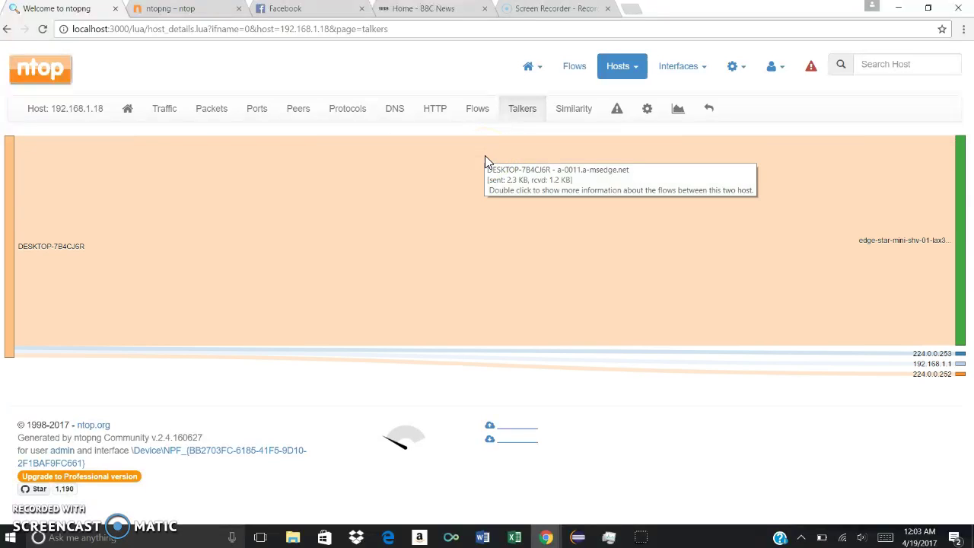
pyautogui.click(450, 218)
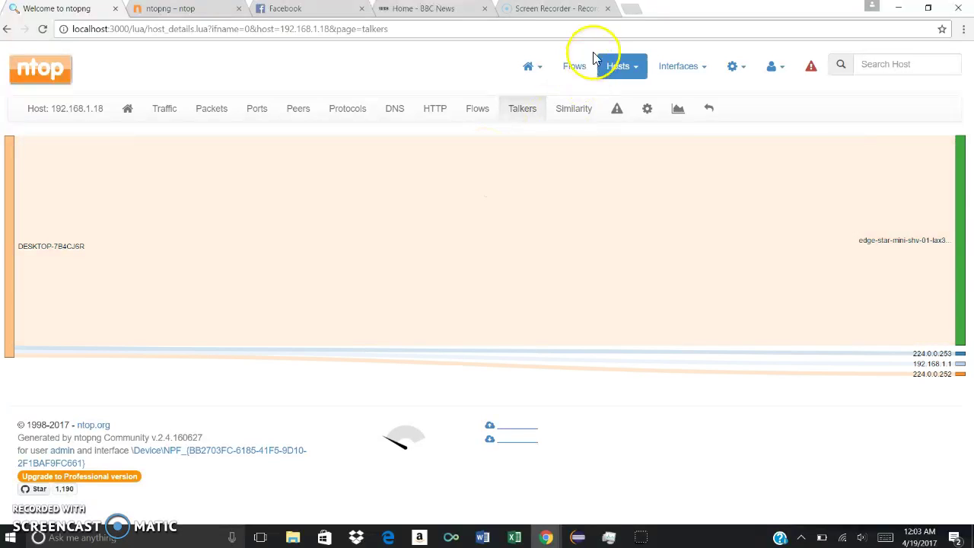
# Review the local hosts similar to this host, with their Jaccard coefficients and activity maps.
pyautogui.click(566, 111)
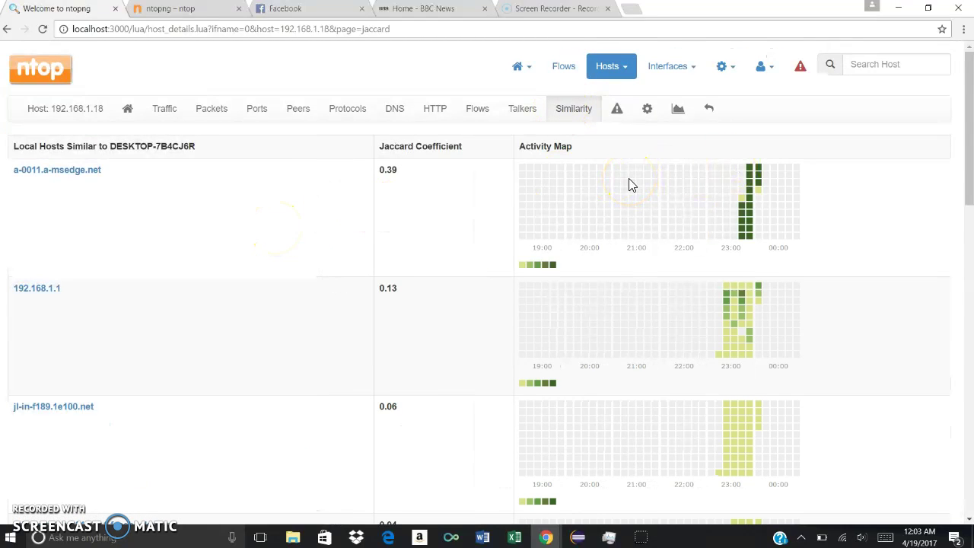
pyautogui.moveTo(970, 97); pyautogui.dragTo(965, 57)
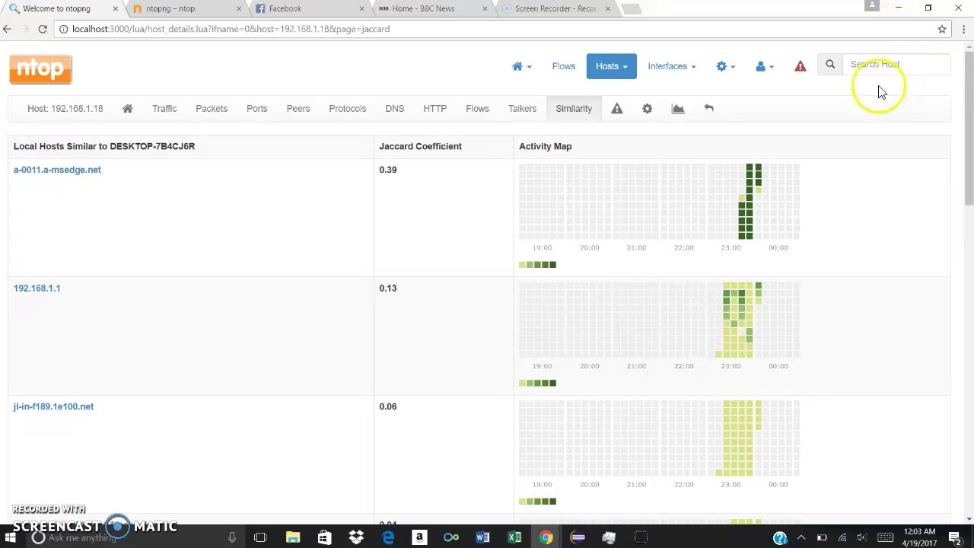
# Open the hosts' Geo Map and look over the host locations across the United States.
pyautogui.moveTo(628, 70)
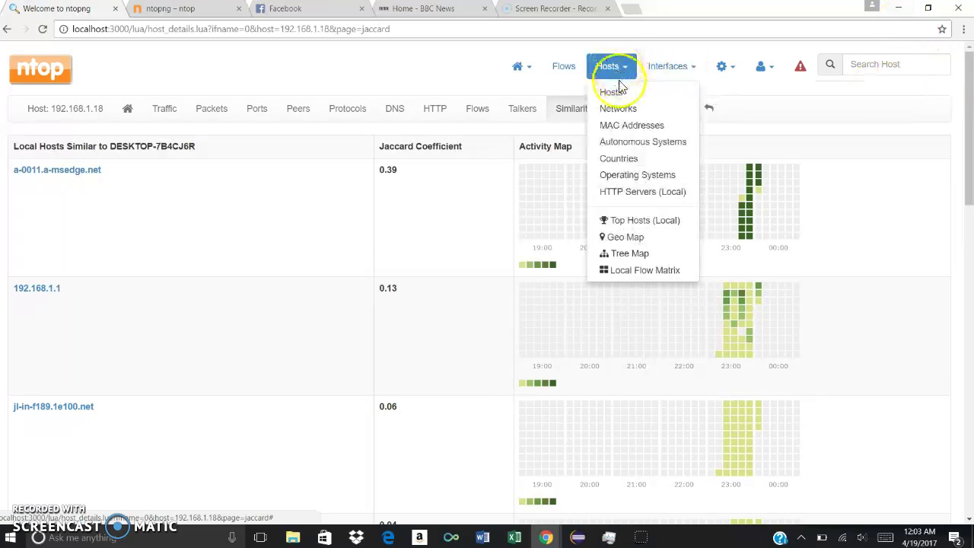
pyautogui.click(625, 237)
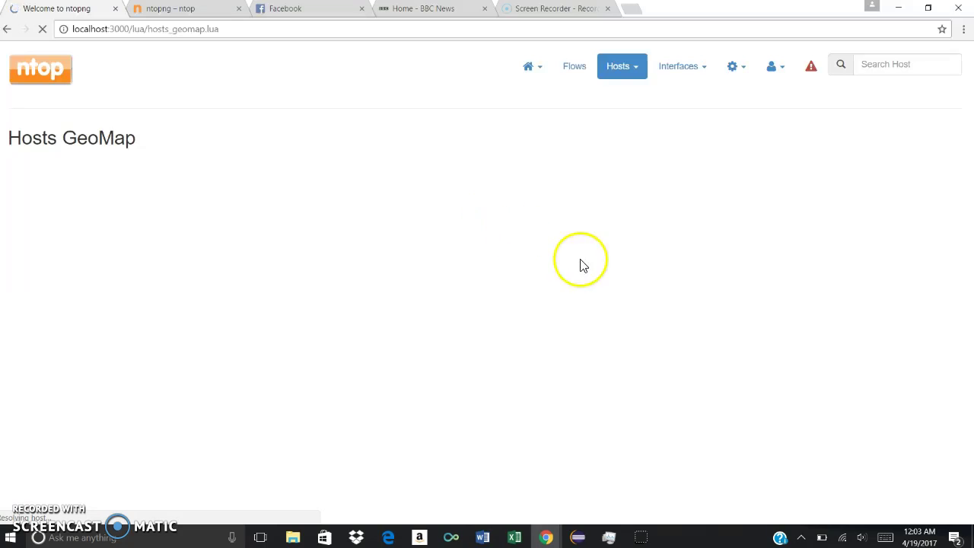
pyautogui.click(282, 261)
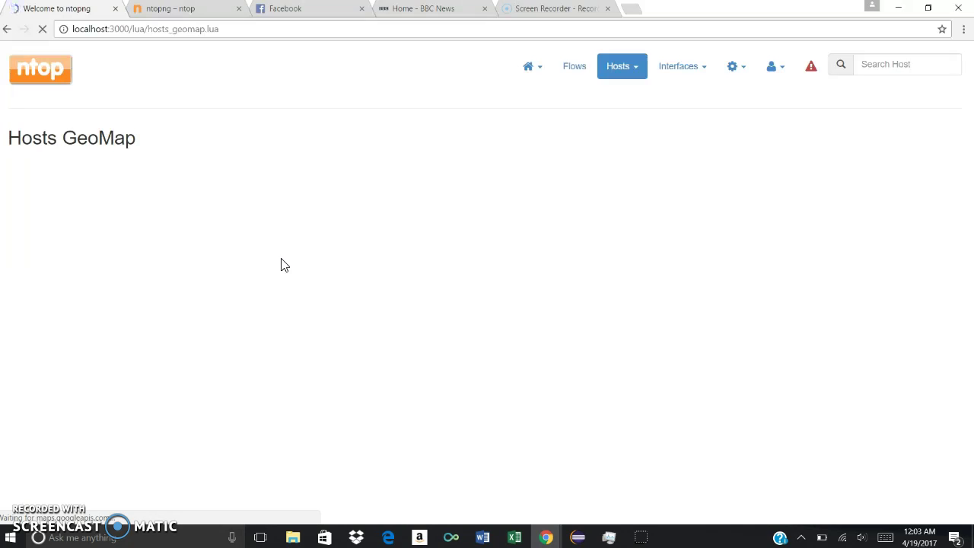
pyautogui.moveTo(223, 282); pyautogui.dragTo(385, 215)
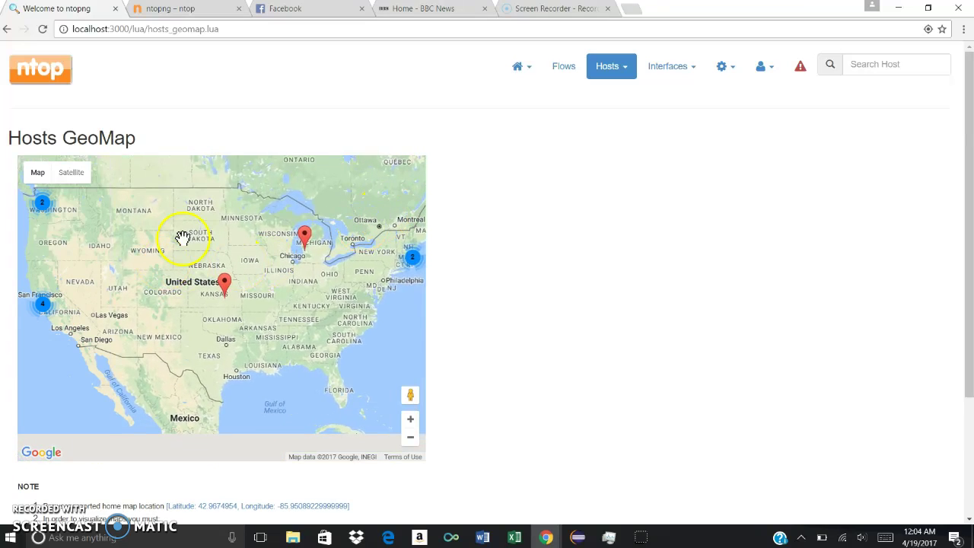
# Identify the hosts at the Michigan and Kansas markers, then expand the Washington cluster and identify the host in Seattle.
pyautogui.click(304, 236)
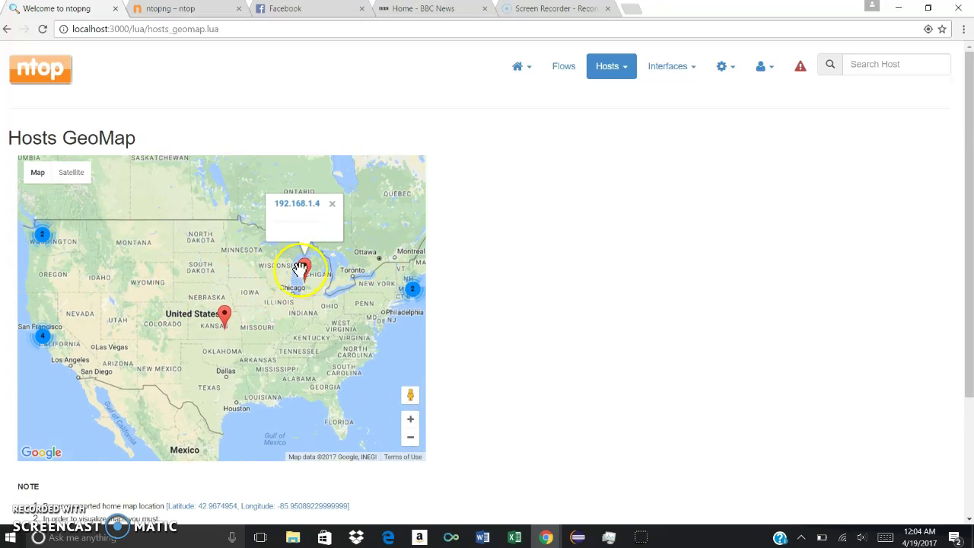
pyautogui.click(224, 315)
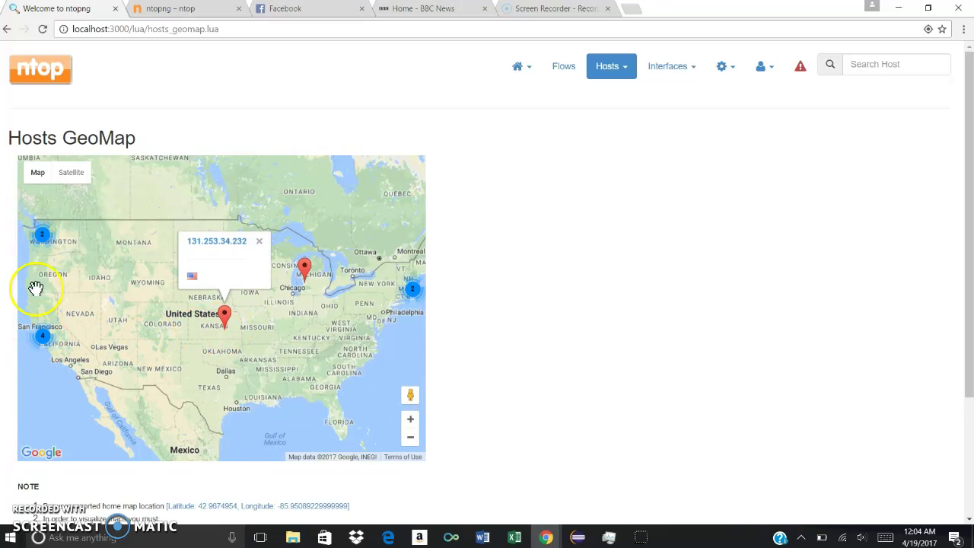
pyautogui.click(38, 232)
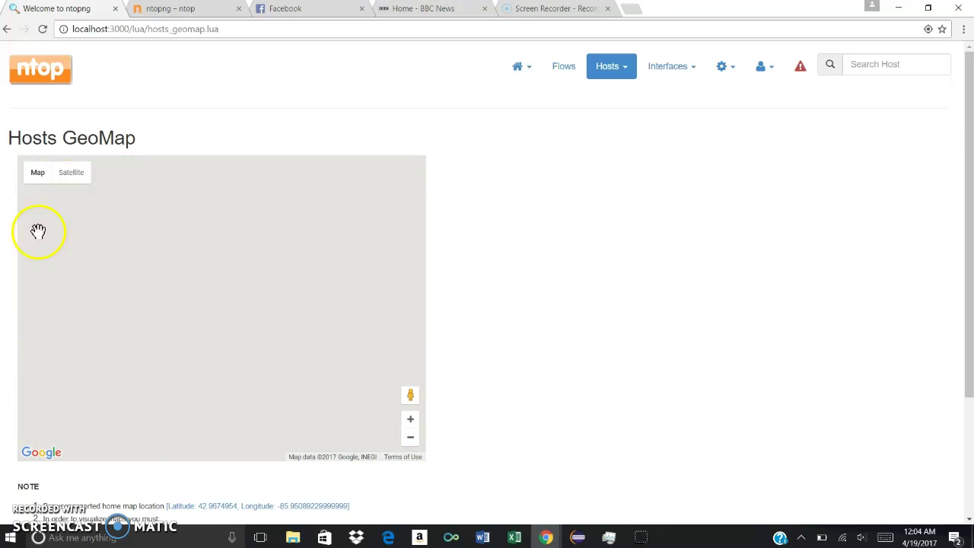
pyautogui.click(123, 346)
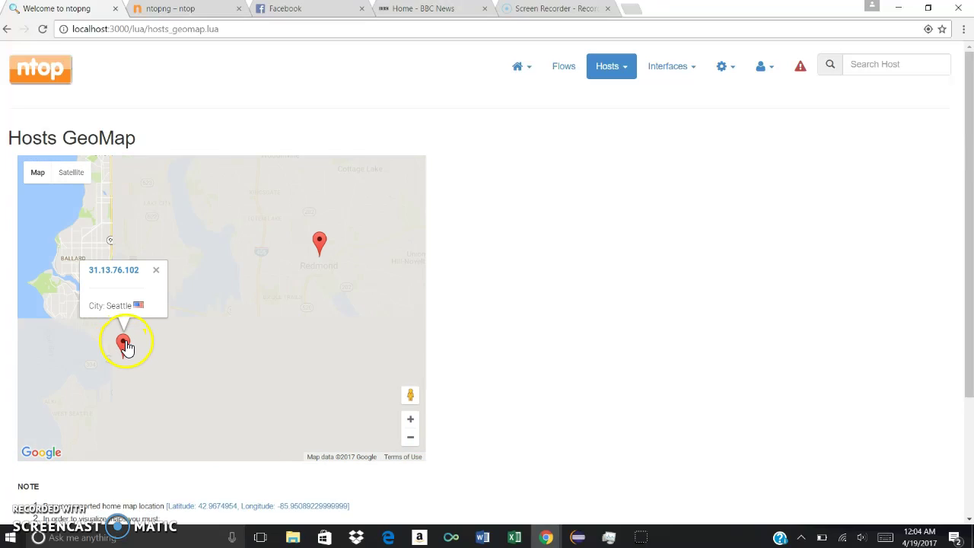
# Open the details of the Seattle host 31.13.76.102 and review its ASN, name, traffic breakdown and activity map.
pyautogui.click(118, 272)
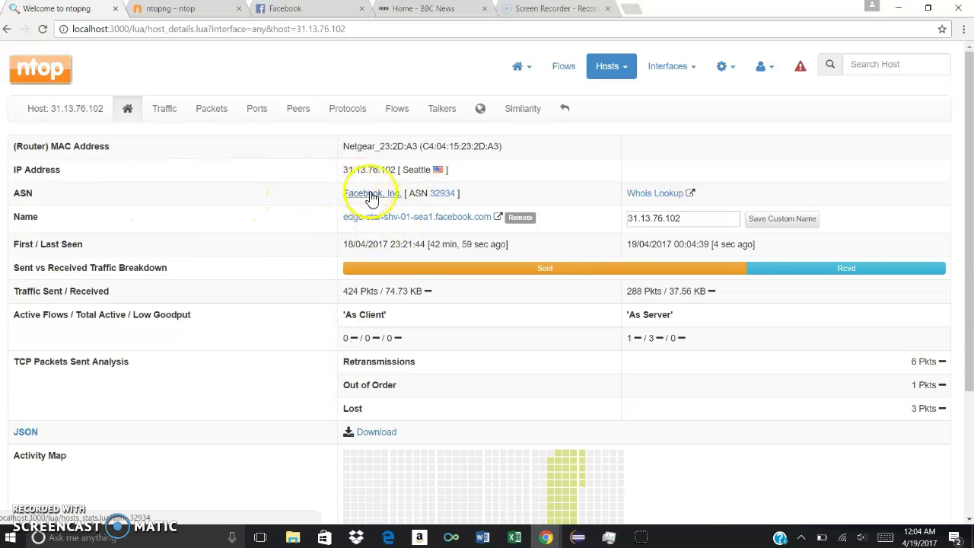
pyautogui.moveTo(965, 200)
pyautogui.mouseDown()
pyautogui.moveTo(961, 404)
pyautogui.moveTo(966, 204)
pyautogui.mouseUp()
pyautogui.scroll(1, 963, 204)
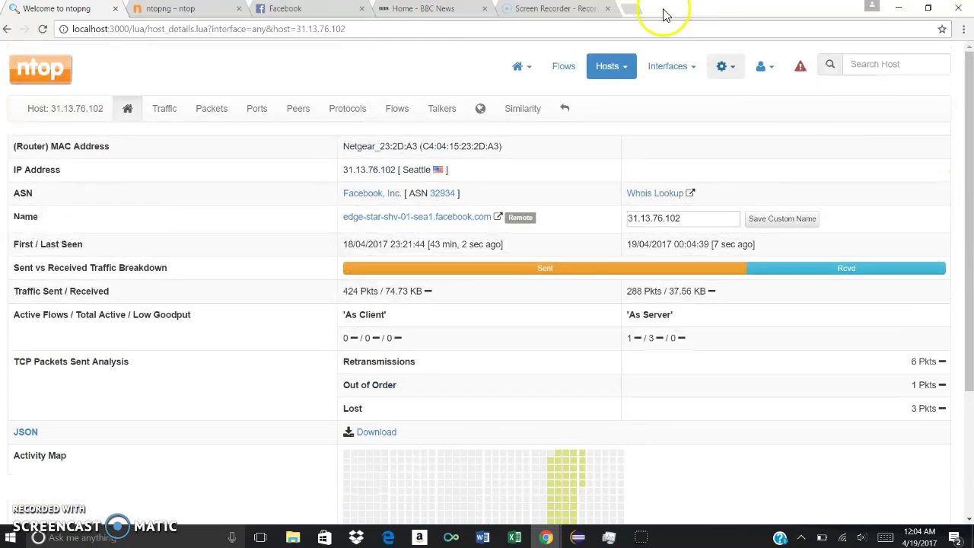
pyautogui.click(608, 67)
pyautogui.click(663, 70)
pyautogui.click(615, 76)
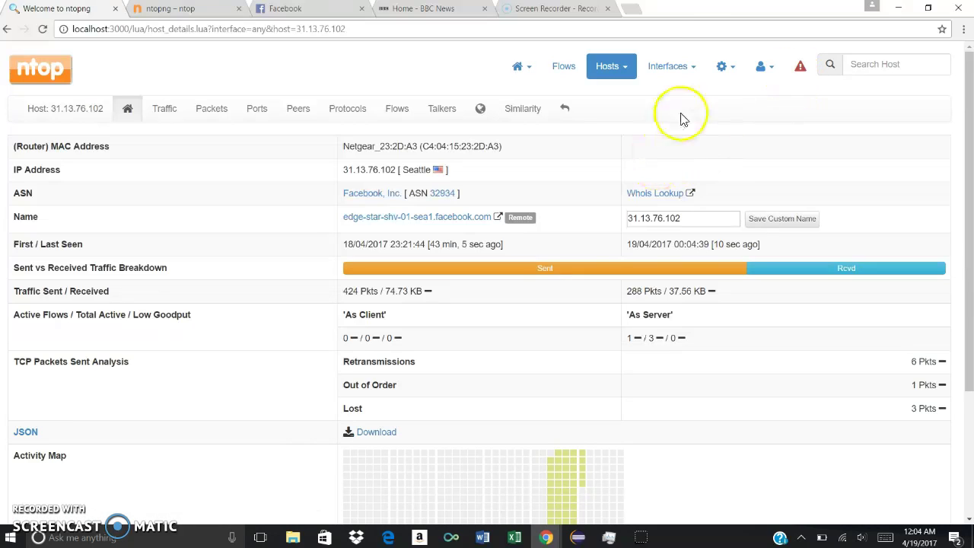
pyautogui.click(609, 80)
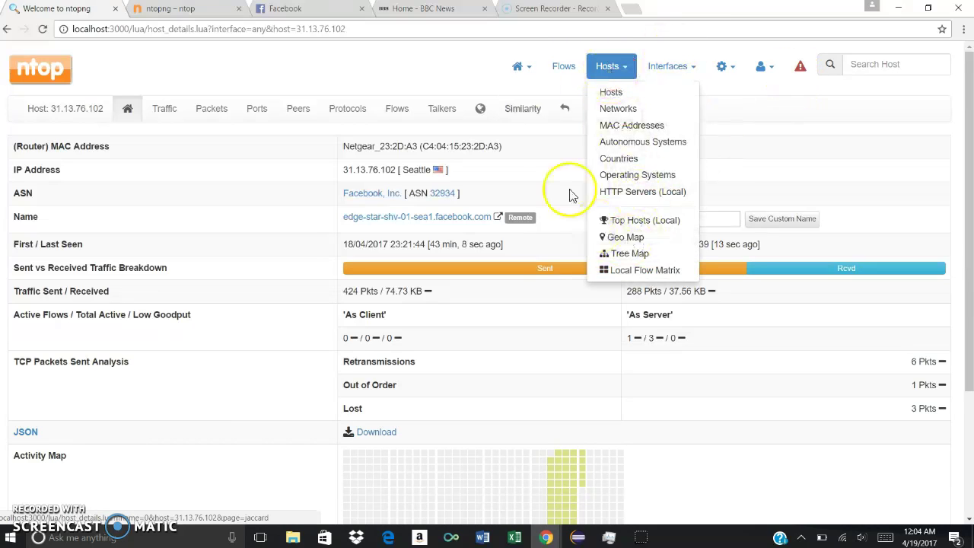